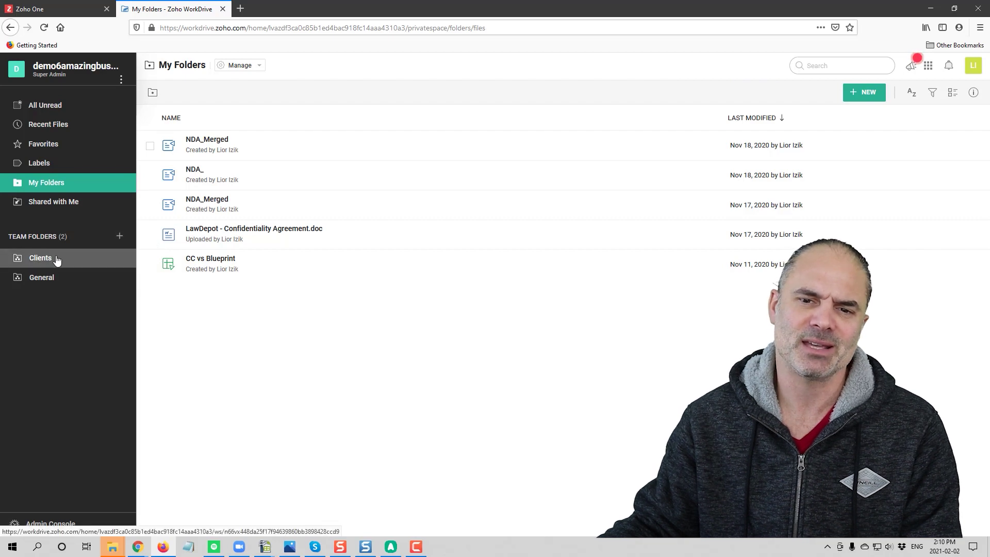
Start a new private team folder, then cancel without creating it.
{"action": "left_click", "coordinate": [119, 237]}
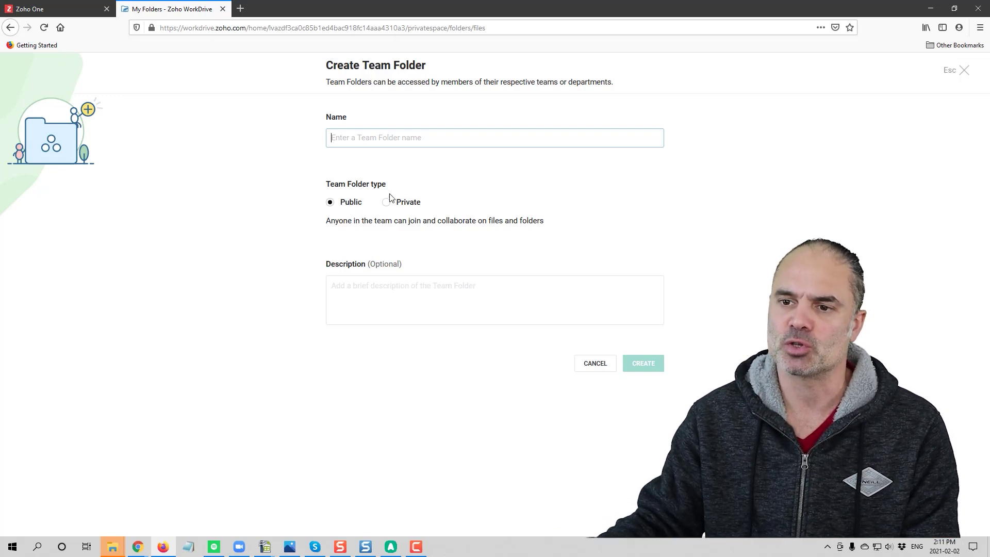
{"action": "left_click", "coordinate": [387, 206]}
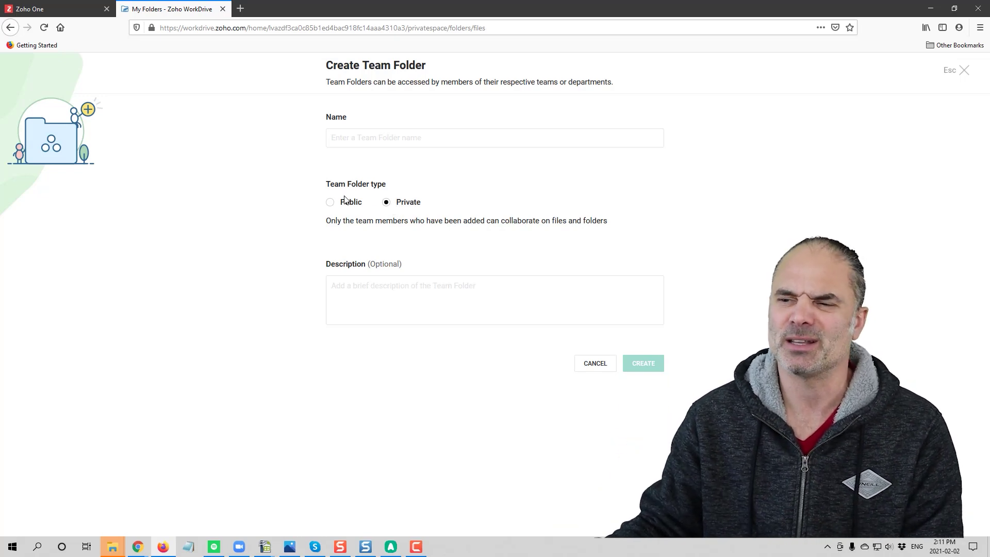
{"action": "left_click", "coordinate": [595, 366]}
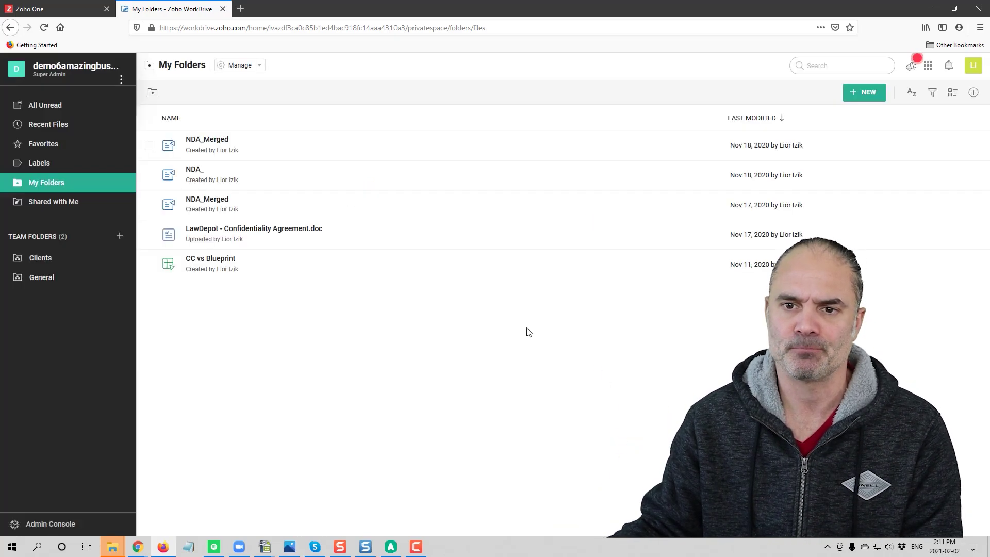
Add a folder named 'Client ERF' under the Clients team folder and open it.
{"action": "left_click", "coordinate": [59, 260]}
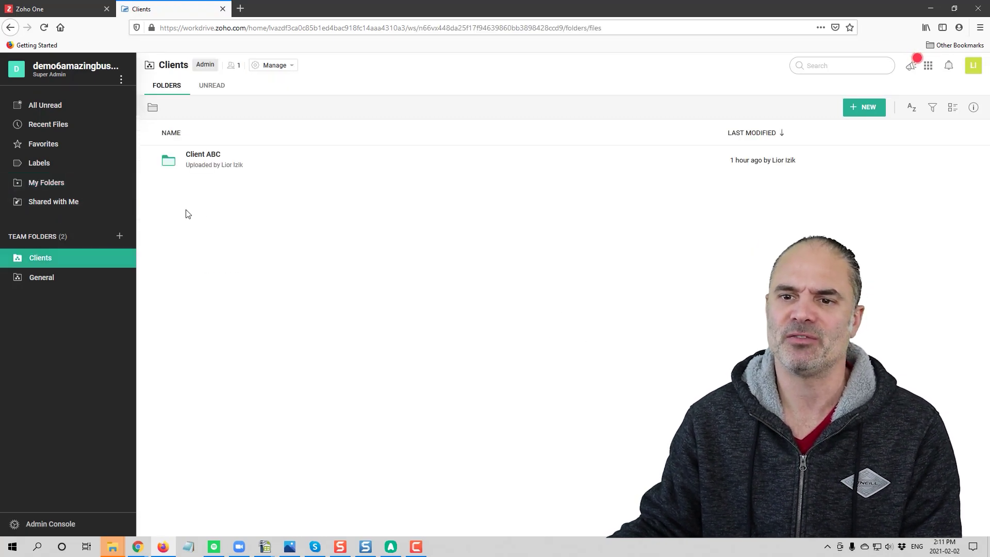
{"action": "left_click", "coordinate": [863, 113]}
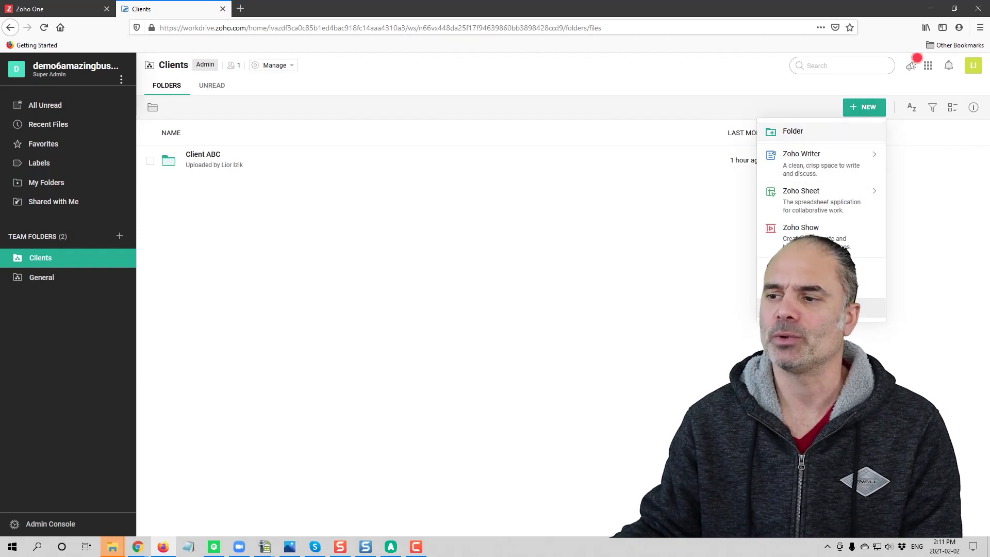
{"action": "mouse_move", "coordinate": [830, 153]}
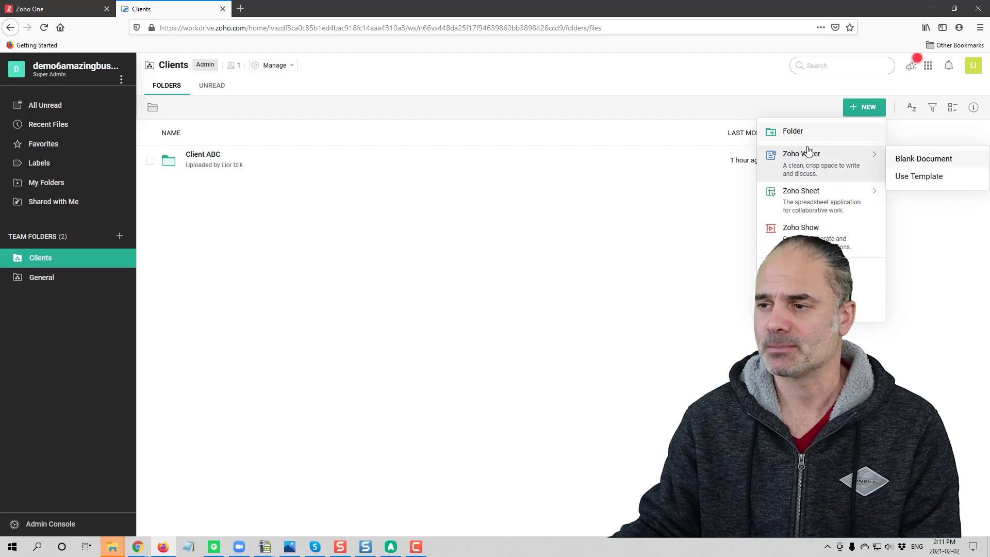
{"action": "left_click", "coordinate": [772, 131]}
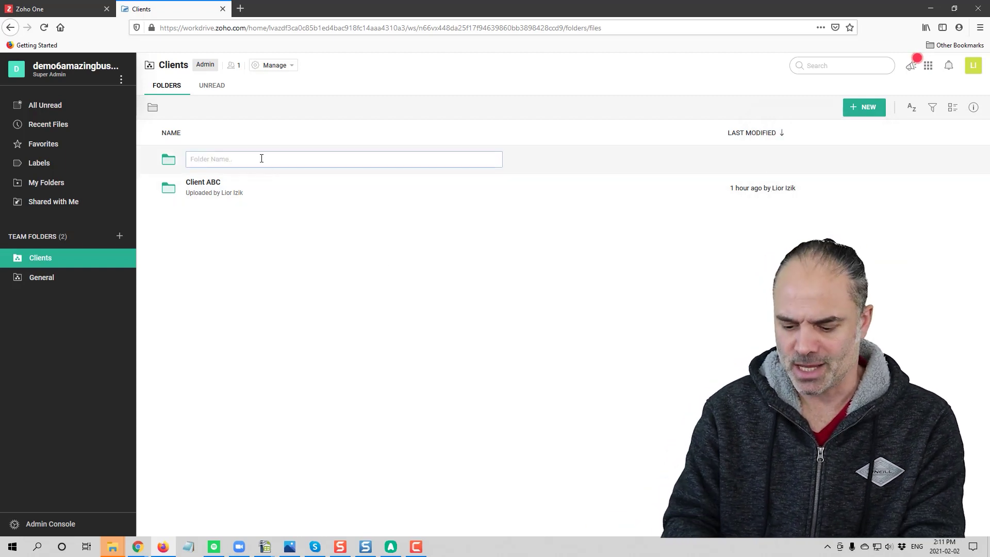
{"action": "type", "text": "Client "}
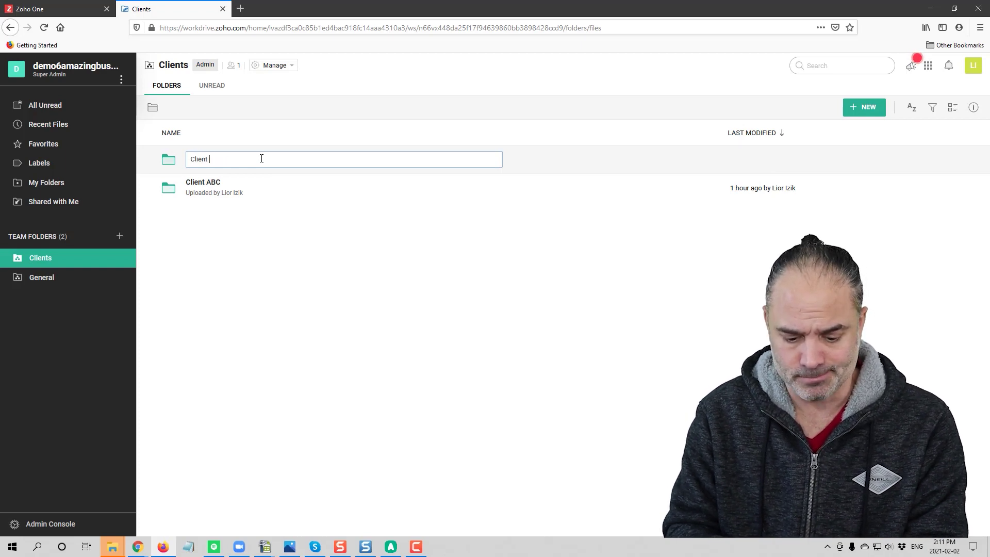
{"action": "type", "text": "ERF"}
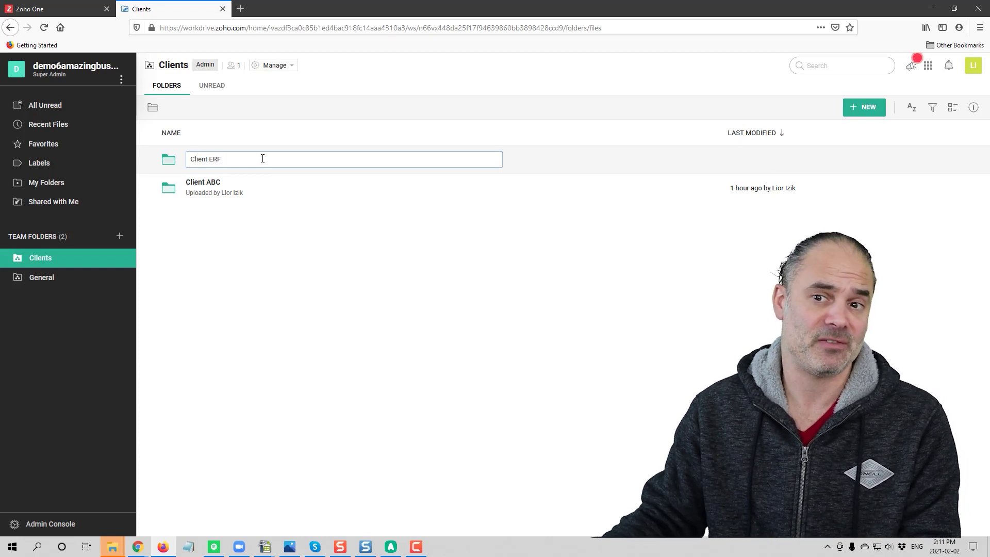
{"action": "key", "text": "Return"}
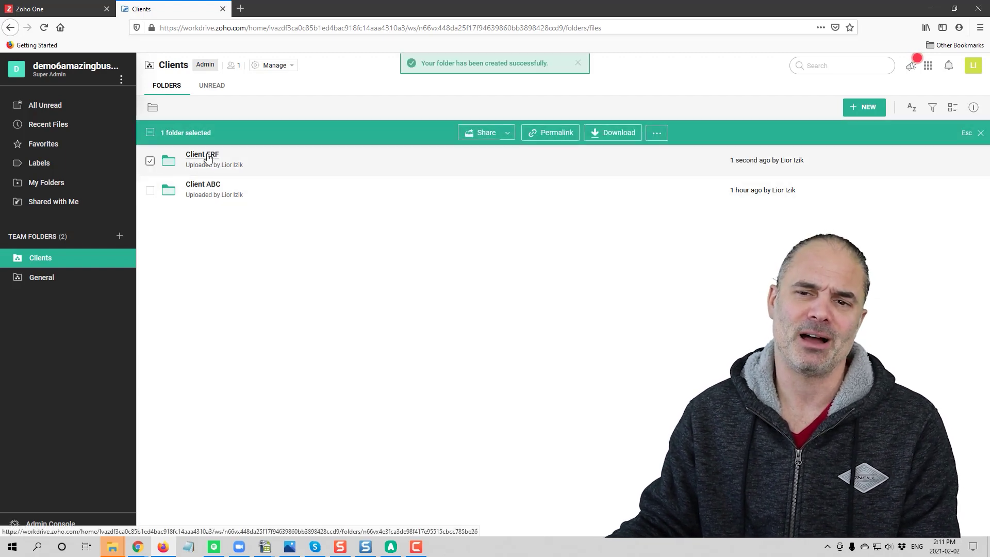
{"action": "left_click", "coordinate": [208, 158]}
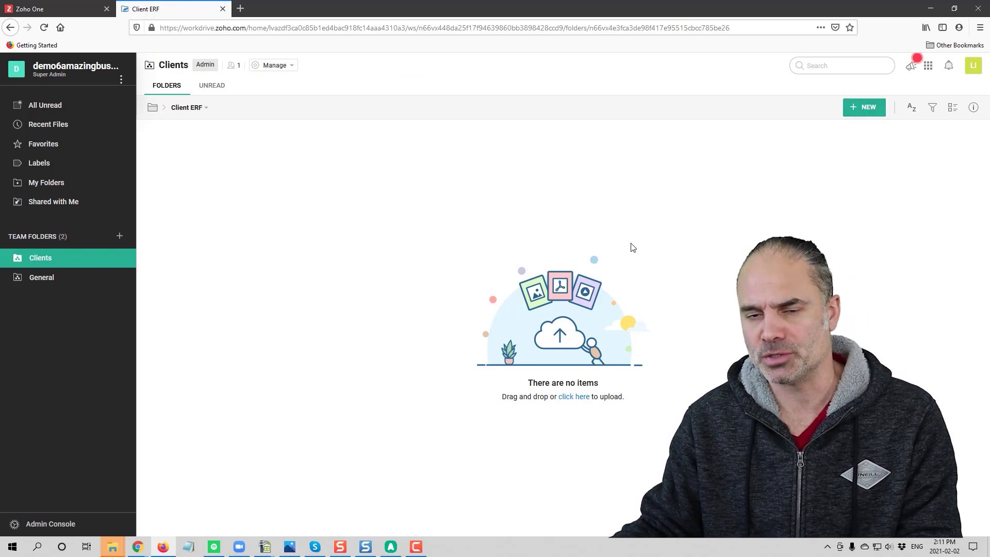
{"action": "left_click", "coordinate": [859, 109]}
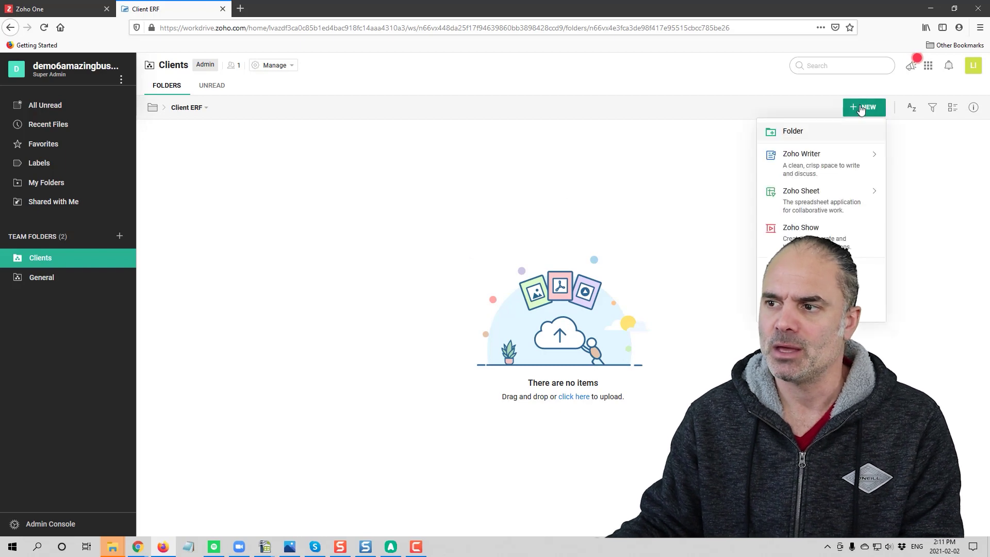
{"action": "mouse_move", "coordinate": [821, 182]}
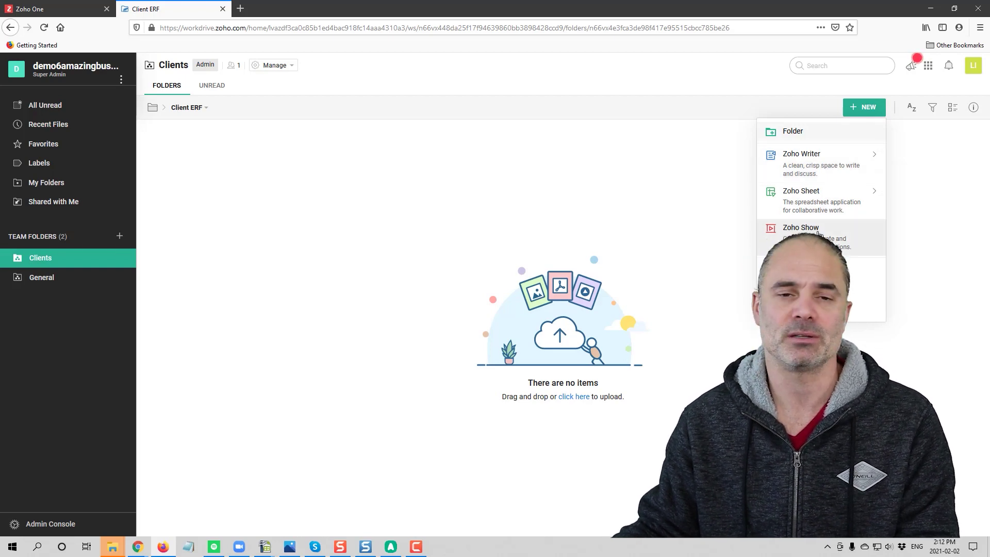
Go back into Client ERF and create the 'Client Uploads' subfolder.
{"action": "left_click", "coordinate": [469, 196]}
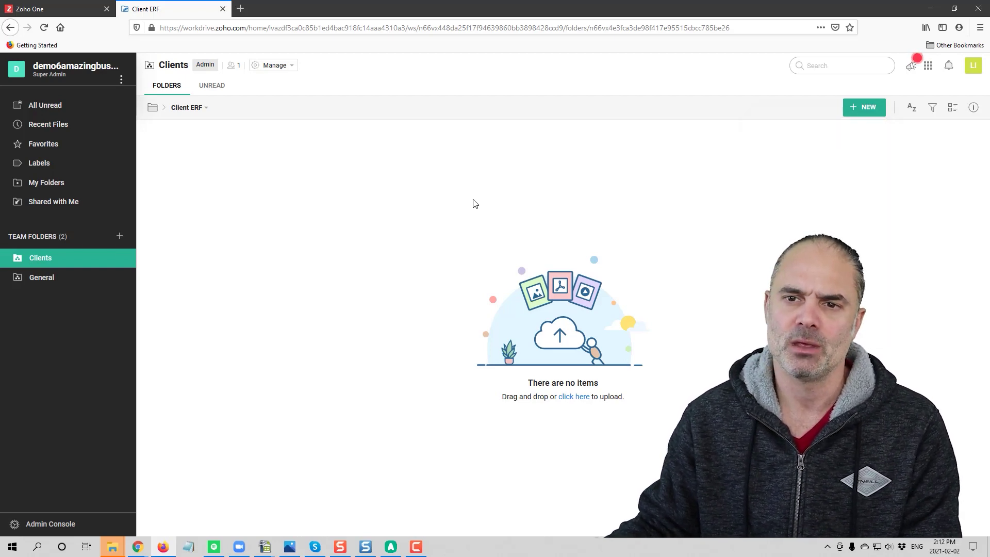
{"action": "left_click", "coordinate": [172, 118]}
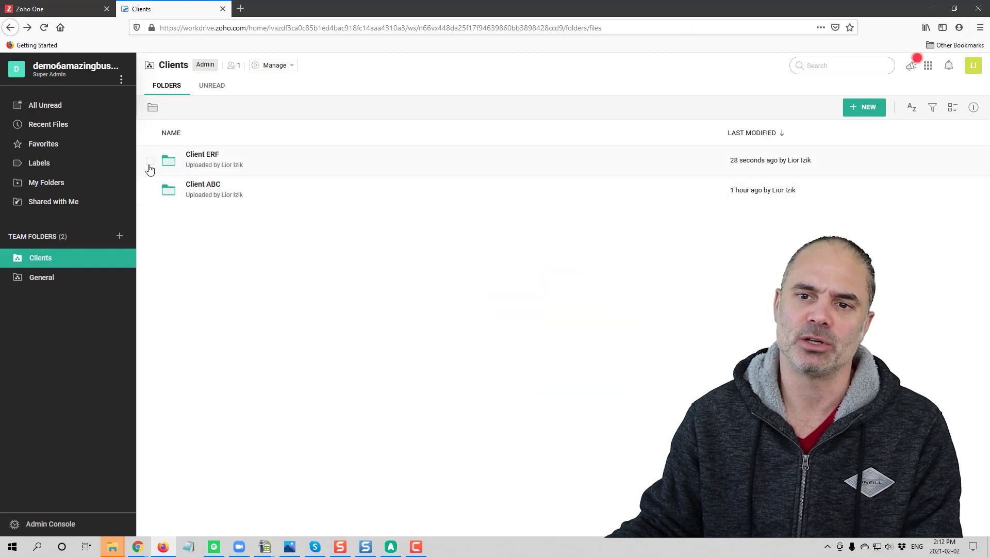
{"action": "left_click", "coordinate": [151, 161]}
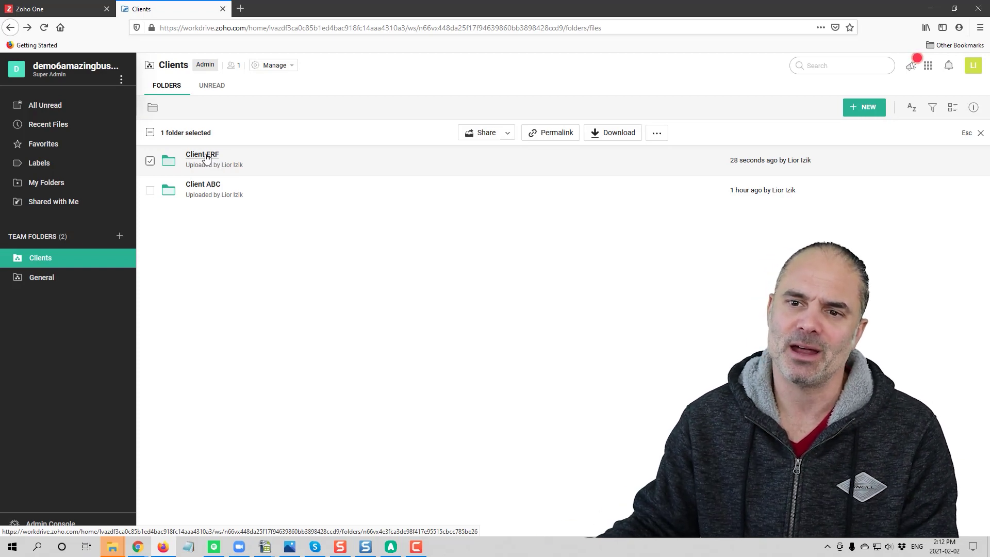
{"action": "left_click", "coordinate": [205, 156]}
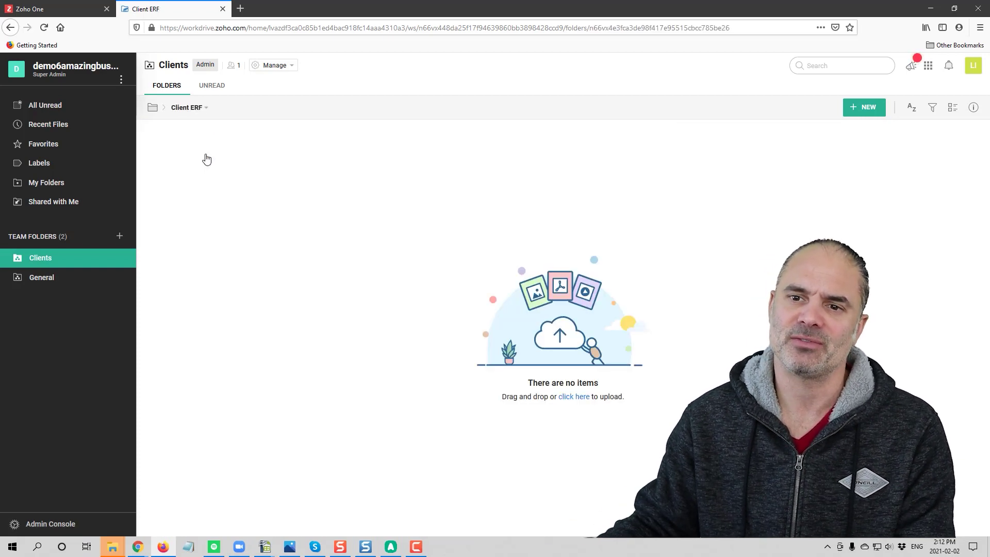
{"action": "left_click", "coordinate": [856, 111]}
{"action": "left_click", "coordinate": [805, 135]}
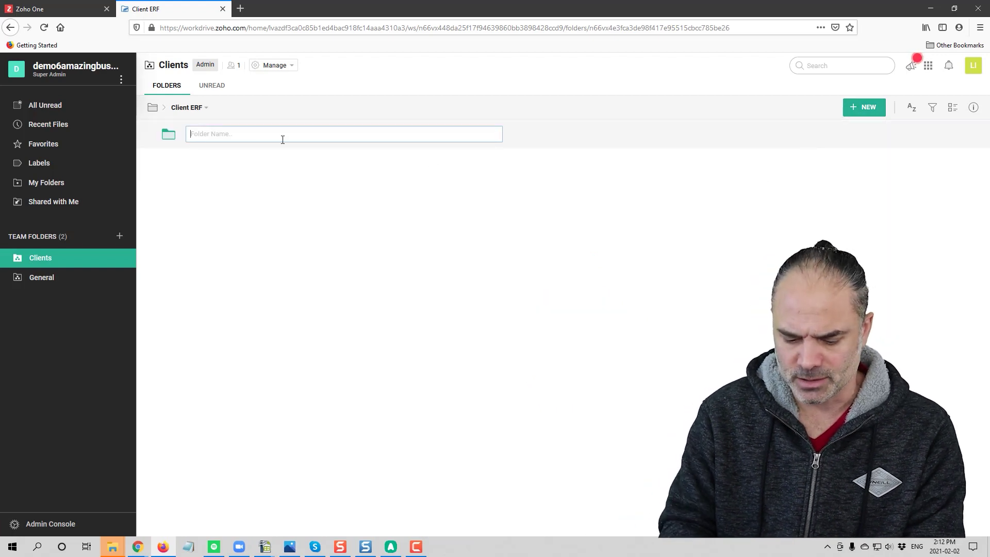
{"action": "type", "text": "Client Uploads"}
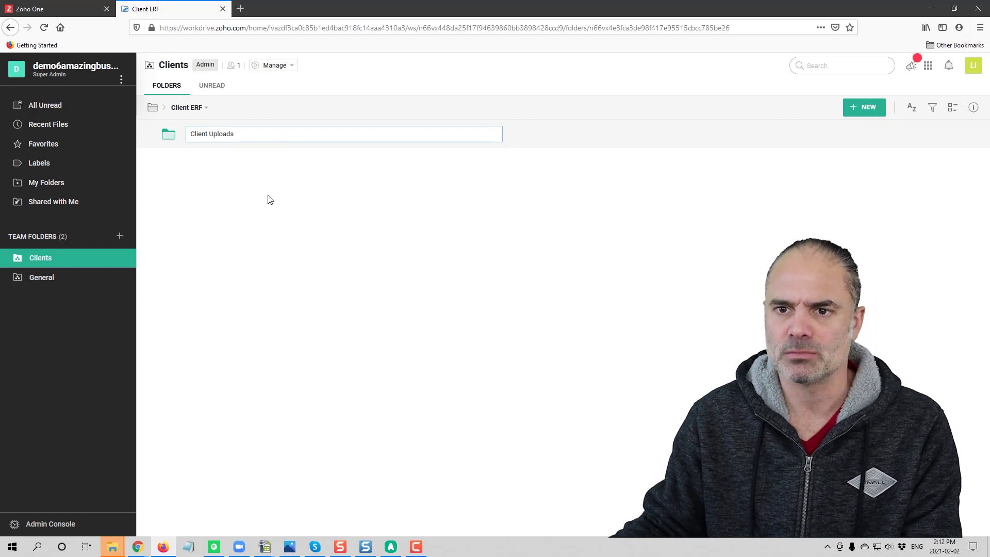
{"action": "key", "text": "Return"}
Create a second subfolder named 'Internal' in Client ERF.
{"action": "left_click", "coordinate": [865, 107]}
{"action": "left_click", "coordinate": [795, 136]}
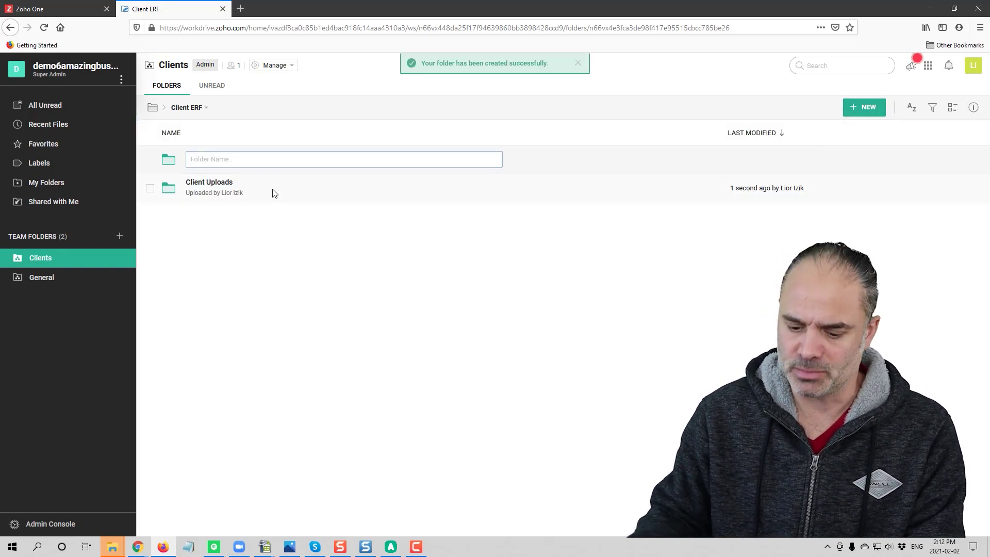
{"action": "type", "text": "Internal"}
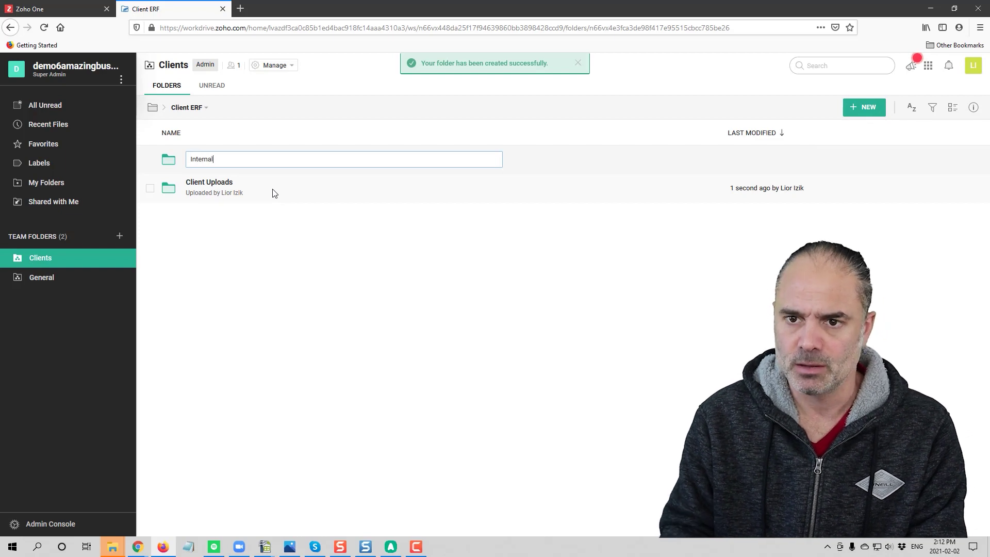
{"action": "key", "text": "Return"}
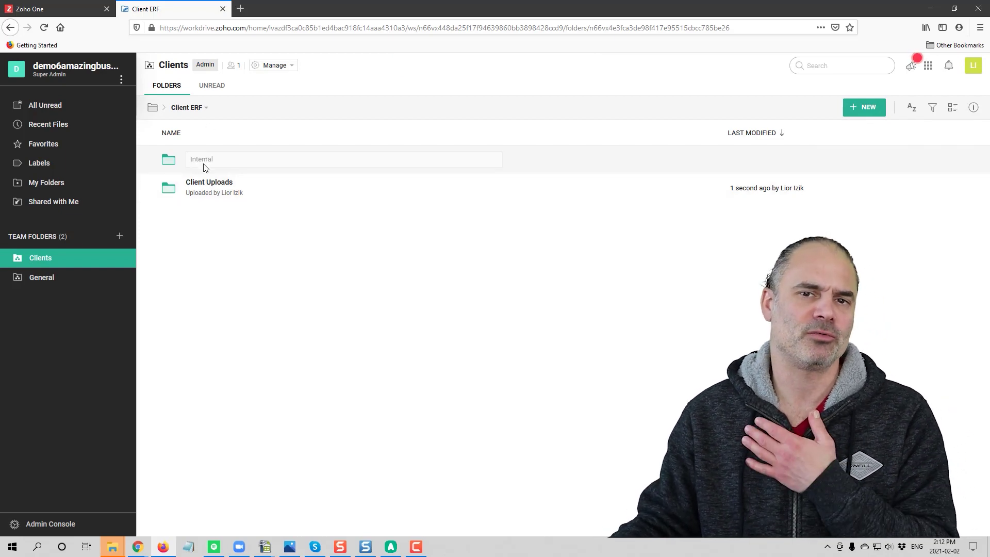
{"action": "left_click", "coordinate": [150, 161]}
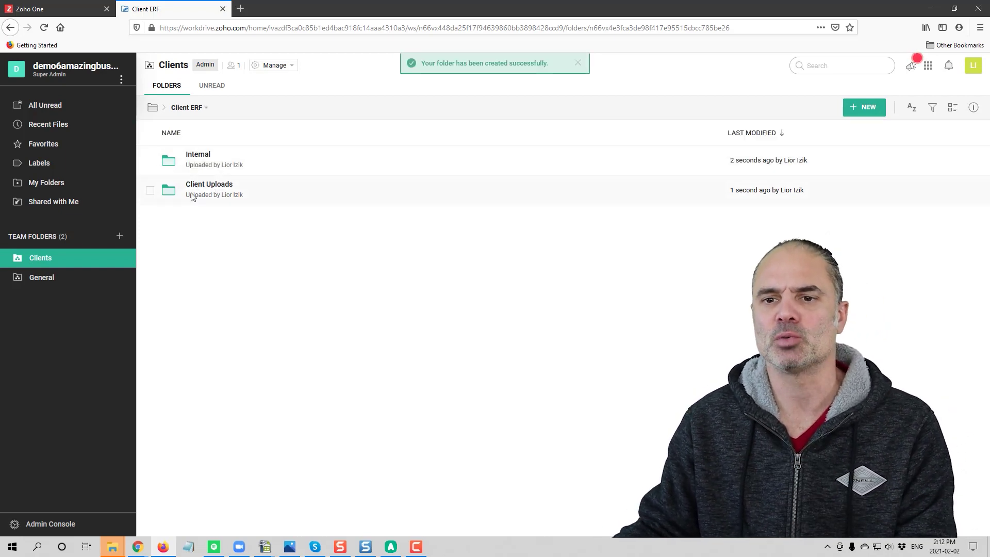
Start a new external share link for the Client Uploads folder.
{"action": "left_click", "coordinate": [150, 192]}
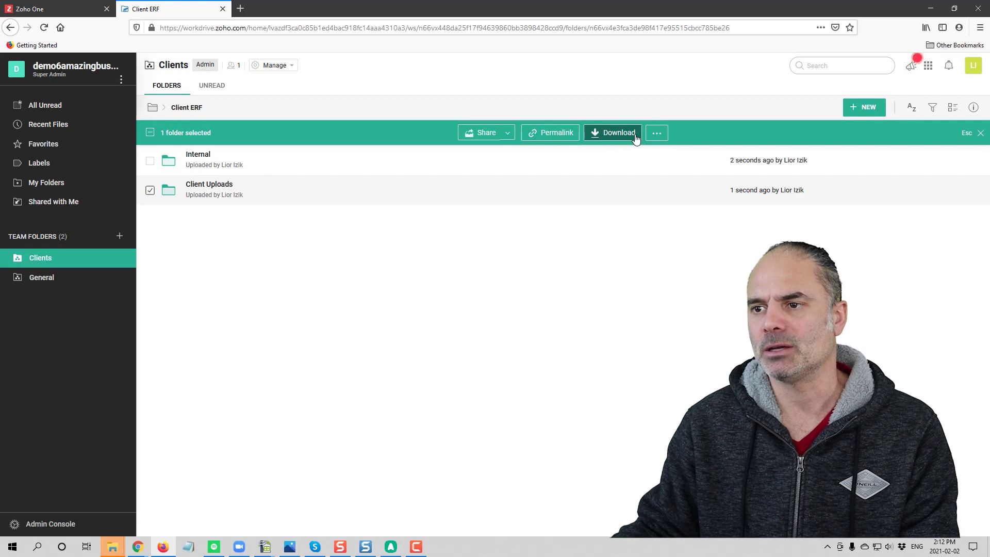
{"action": "left_click", "coordinate": [508, 133]}
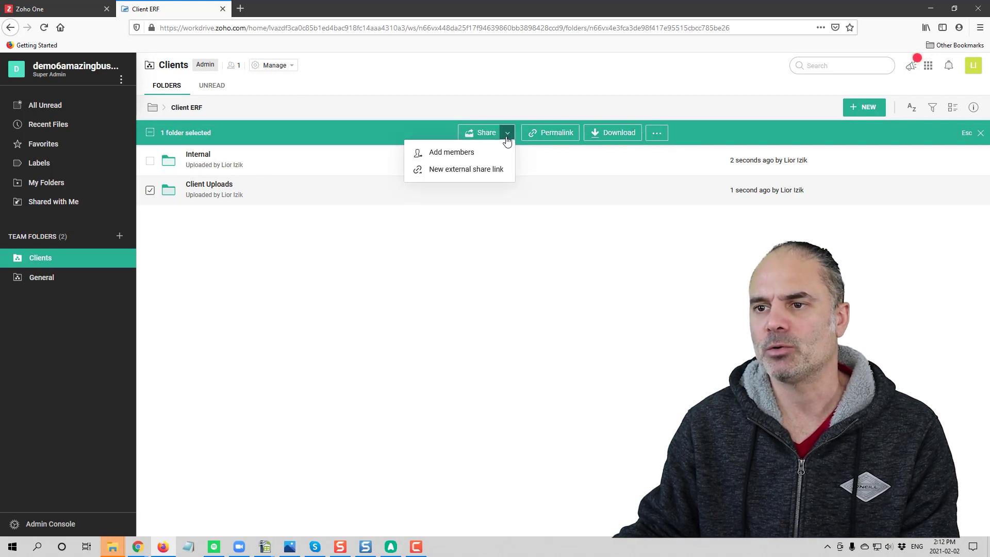
{"action": "left_click", "coordinate": [468, 174]}
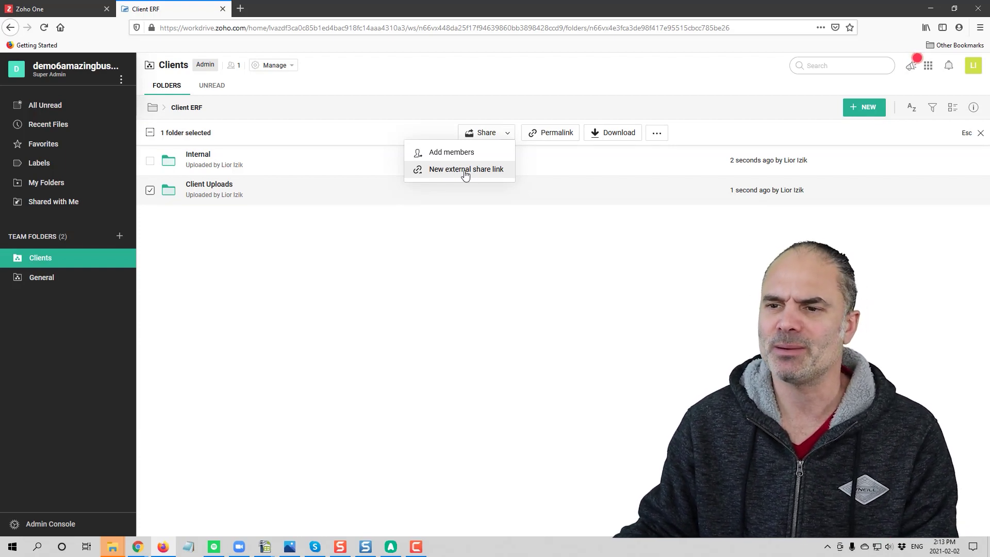
{"action": "left_click", "coordinate": [477, 171]}
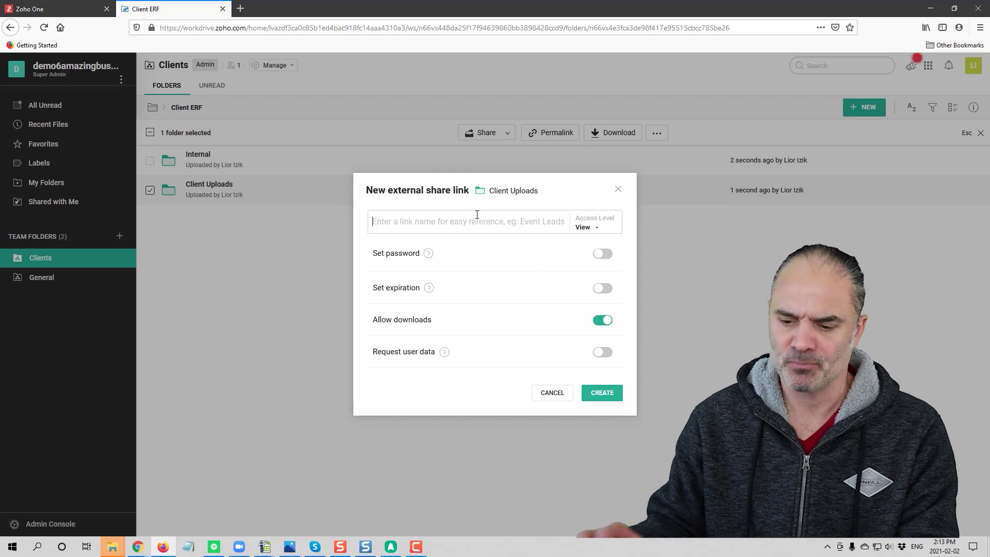
{"action": "type", "text": "Adam"}
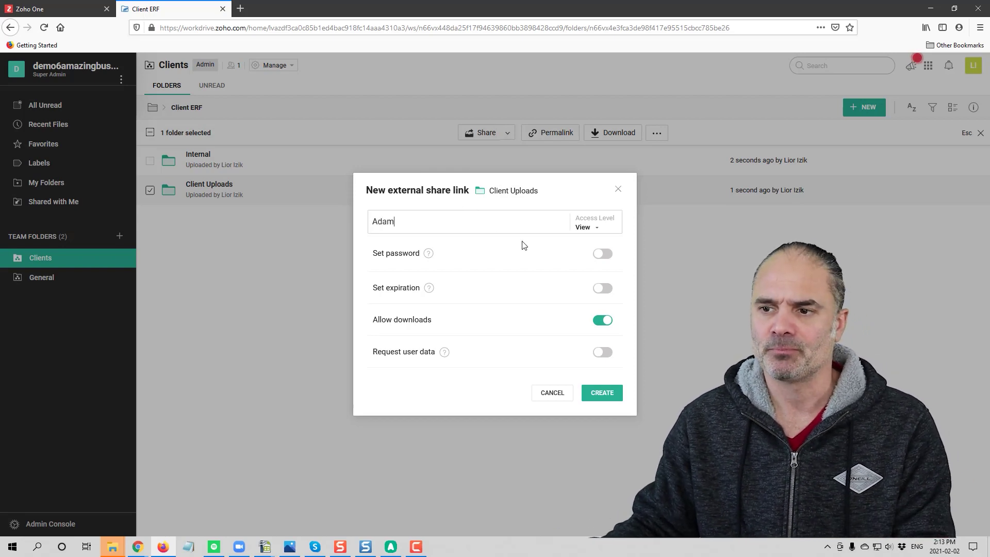
Give the link Upload access and a password, leaving downloads allowed.
{"action": "left_click", "coordinate": [599, 227]}
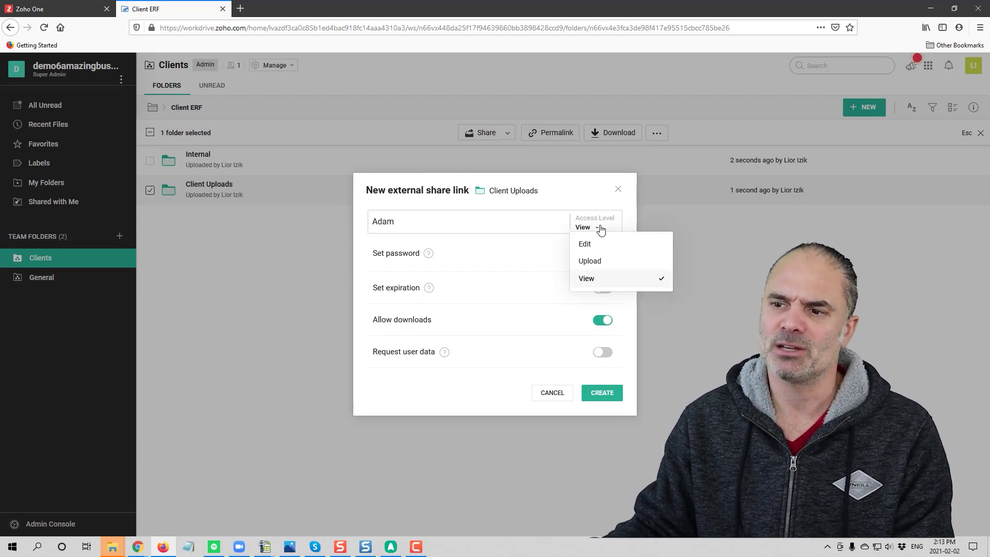
{"action": "left_click", "coordinate": [605, 265]}
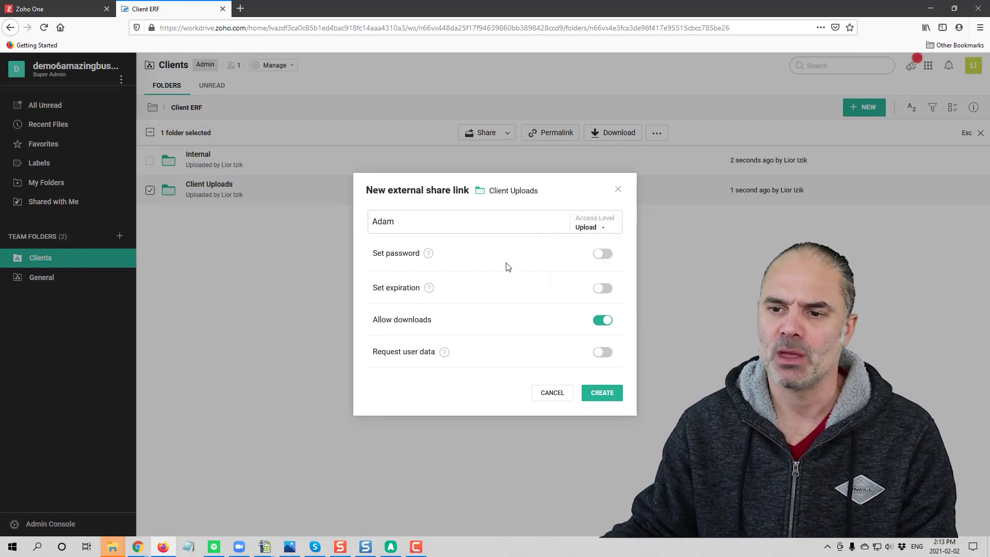
{"action": "left_click", "coordinate": [603, 254]}
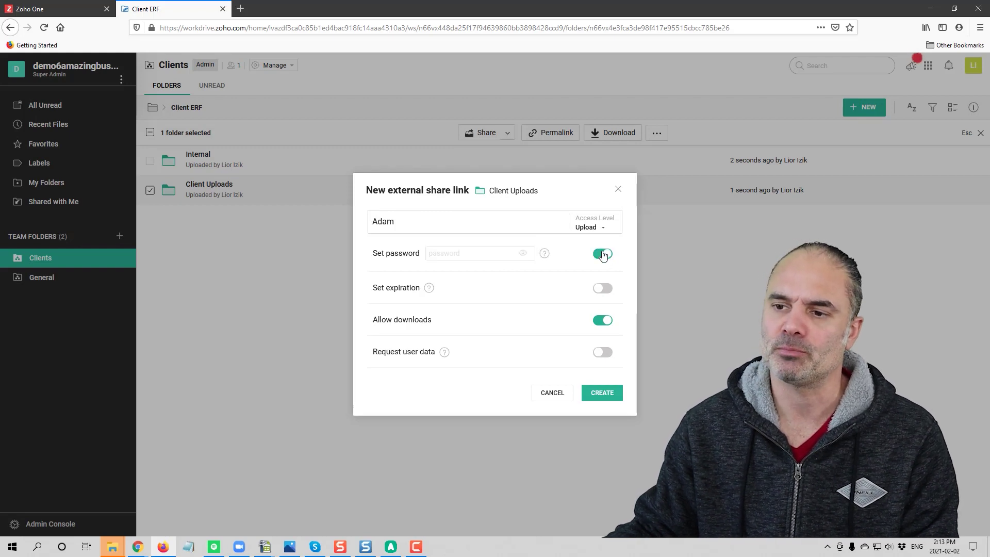
{"action": "left_click", "coordinate": [482, 252]}
{"action": "type", "text": "a"}
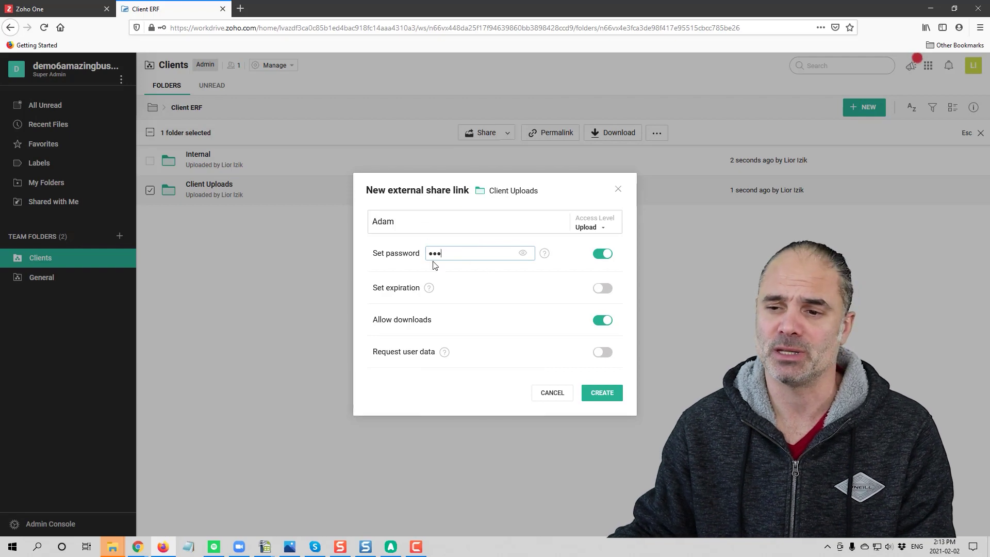
{"action": "left_click", "coordinate": [608, 322]}
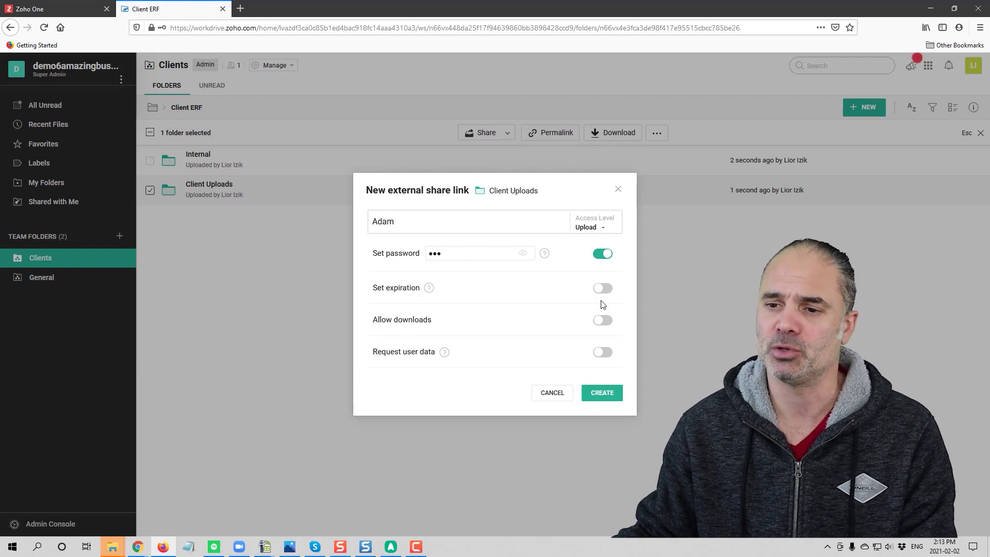
{"action": "left_click", "coordinate": [603, 321]}
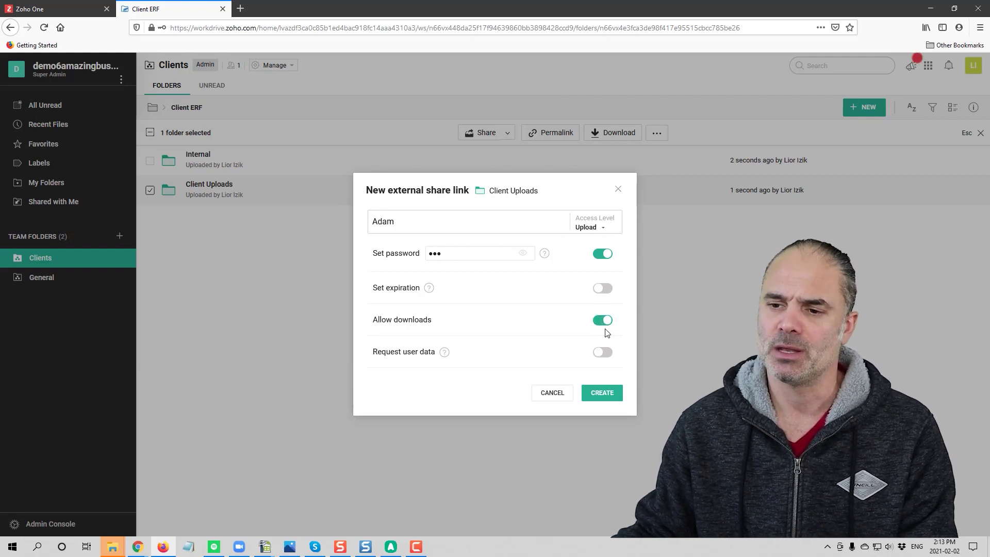
Create the upload link, copy its address, and open a new browser tab.
{"action": "left_click", "coordinate": [603, 393]}
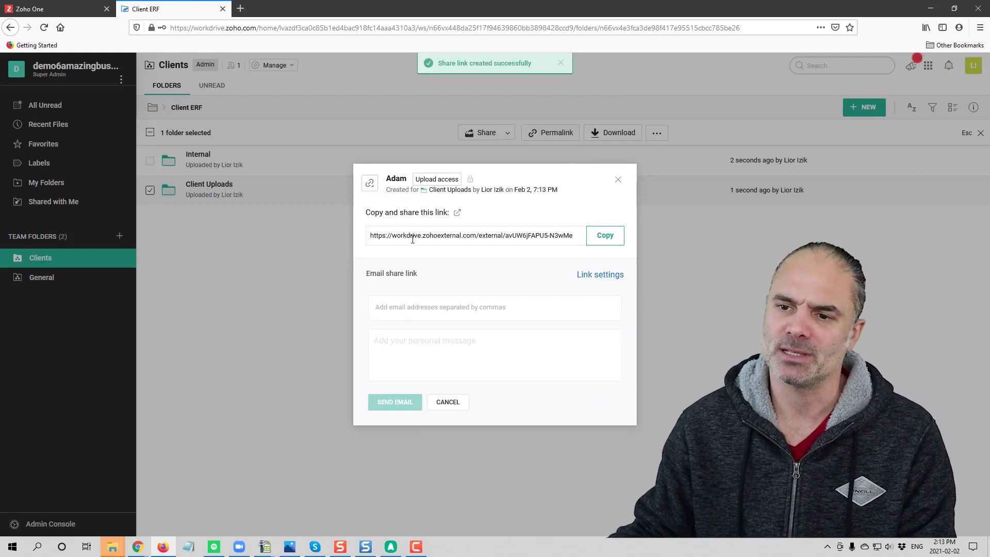
{"action": "left_click_drag", "start_coordinate": [371, 237], "coordinate": [575, 234]}
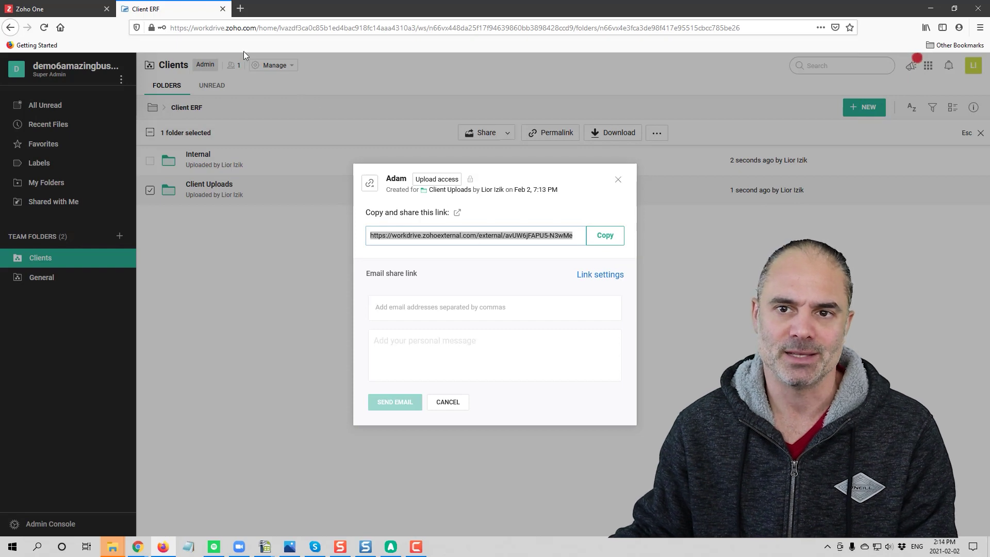
{"action": "left_click_drag", "start_coordinate": [195, 28], "coordinate": [257, 30]}
{"action": "left_click", "coordinate": [278, 275]}
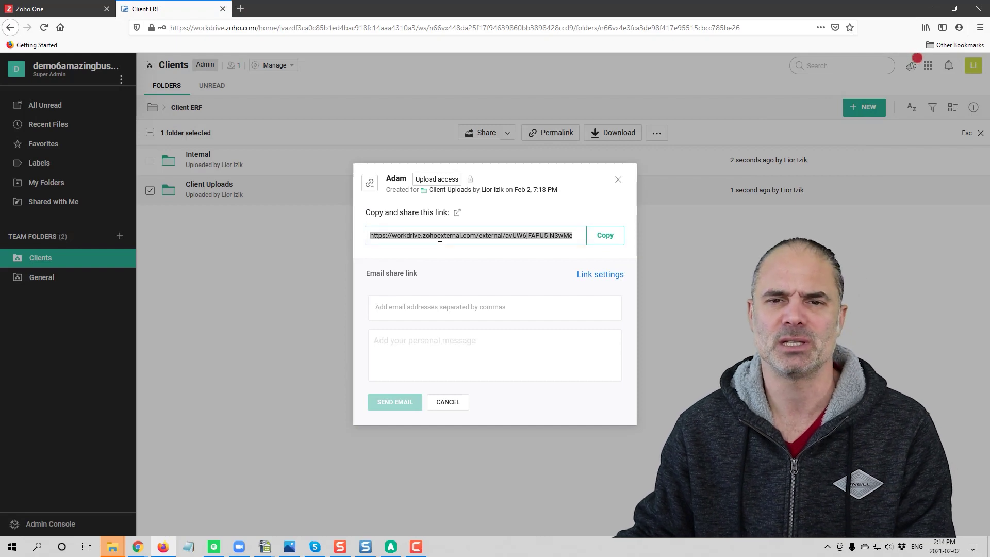
{"action": "left_click", "coordinate": [606, 237]}
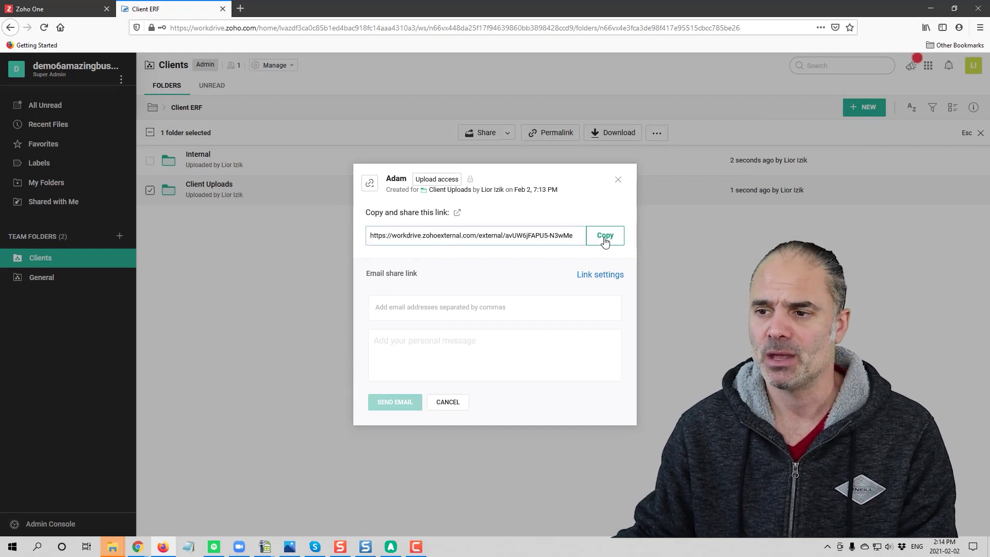
{"action": "left_click", "coordinate": [241, 9]}
Load the pasted share link and unlock it with the link password.
{"action": "key", "text": "ctrl+v"}
{"action": "key", "text": "Return"}
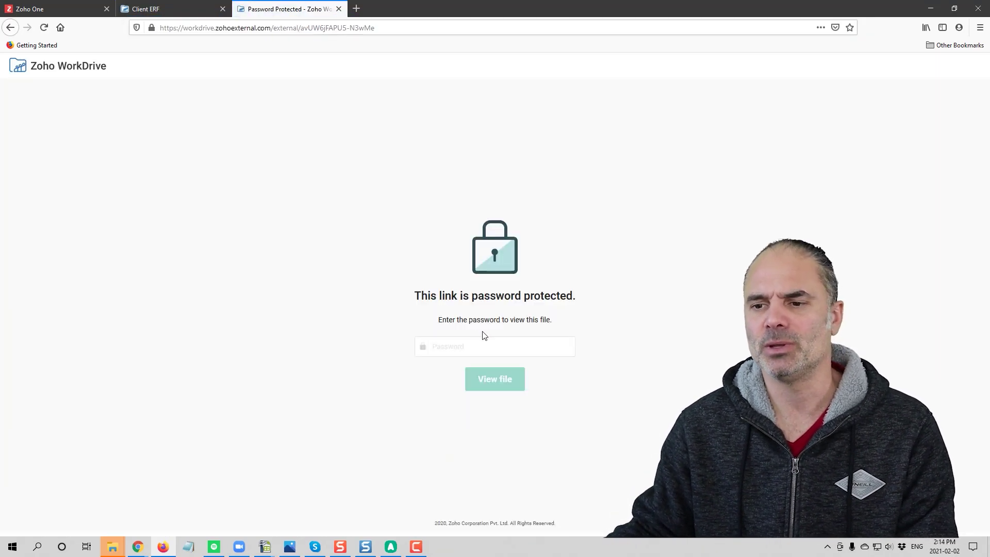
{"action": "left_click", "coordinate": [479, 346]}
{"action": "type", "text": "•••"}
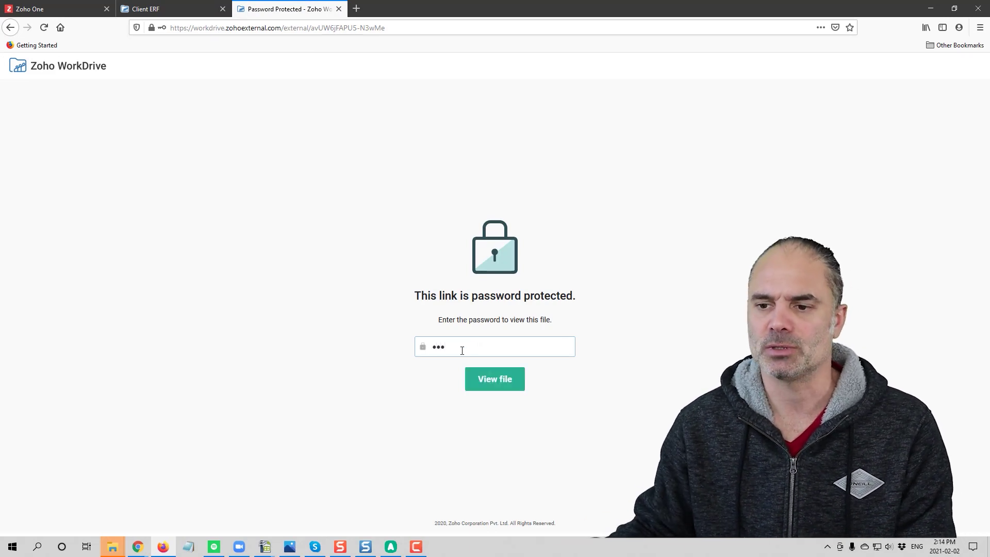
{"action": "left_click", "coordinate": [505, 380]}
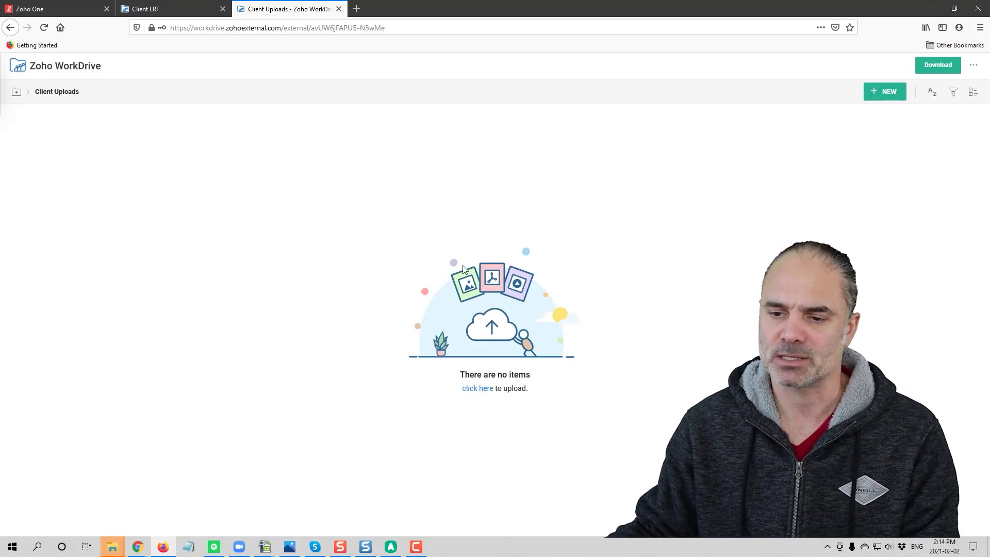
Drag the Logo_draft B - Icon.png file from the New Logo window into Client Uploads.
{"action": "key", "text": "alt+Tab"}
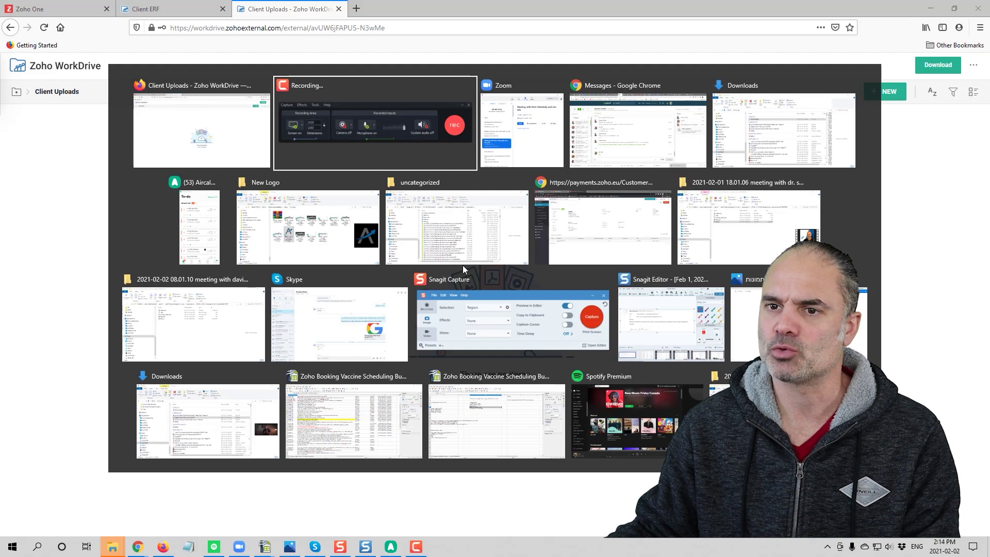
{"action": "left_click", "coordinate": [290, 225]}
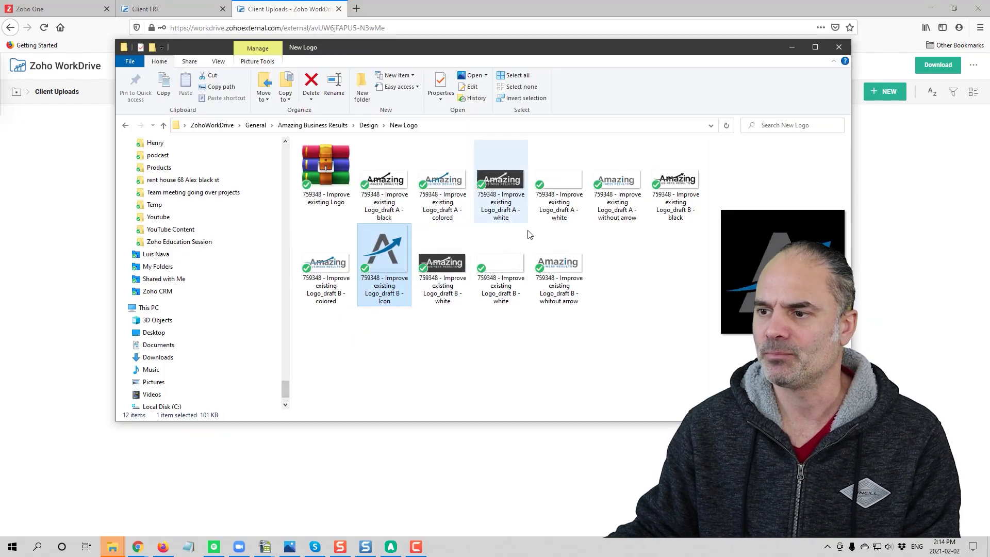
{"action": "left_click_drag", "start_coordinate": [392, 247], "coordinate": [518, 470]}
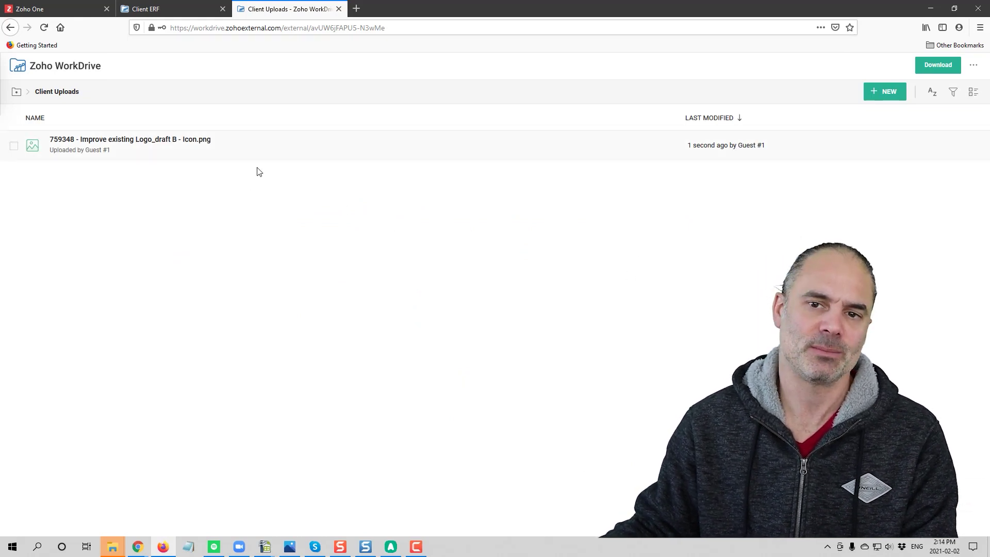
In the admin tab, close the share dialog, mark the unread logo as read, then show folders.
{"action": "left_click", "coordinate": [157, 9]}
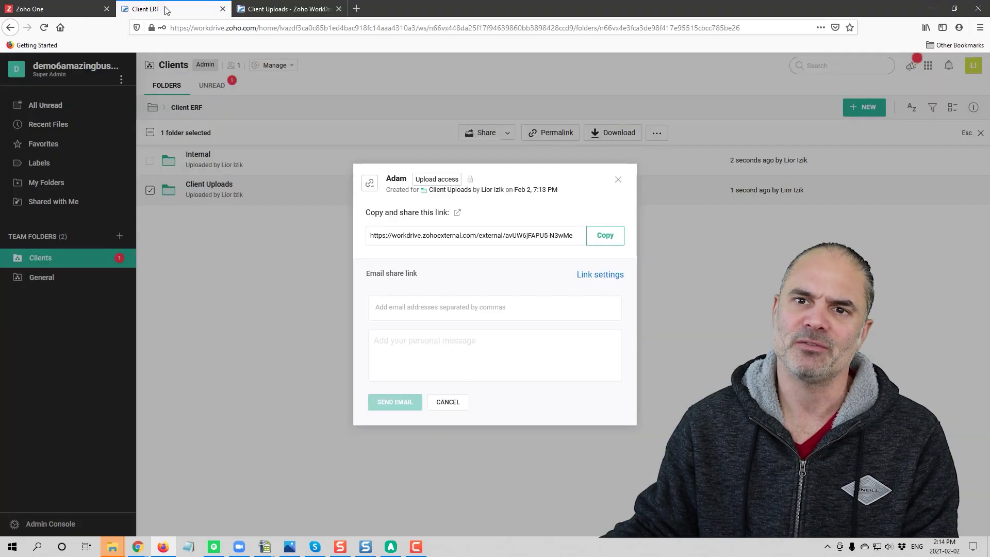
{"action": "left_click", "coordinate": [618, 180]}
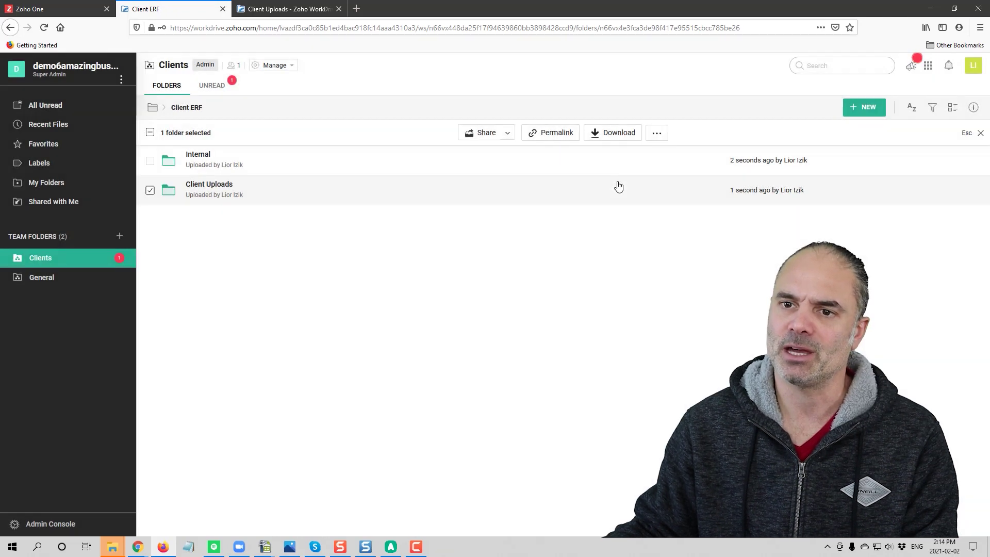
{"action": "left_click", "coordinate": [217, 88]}
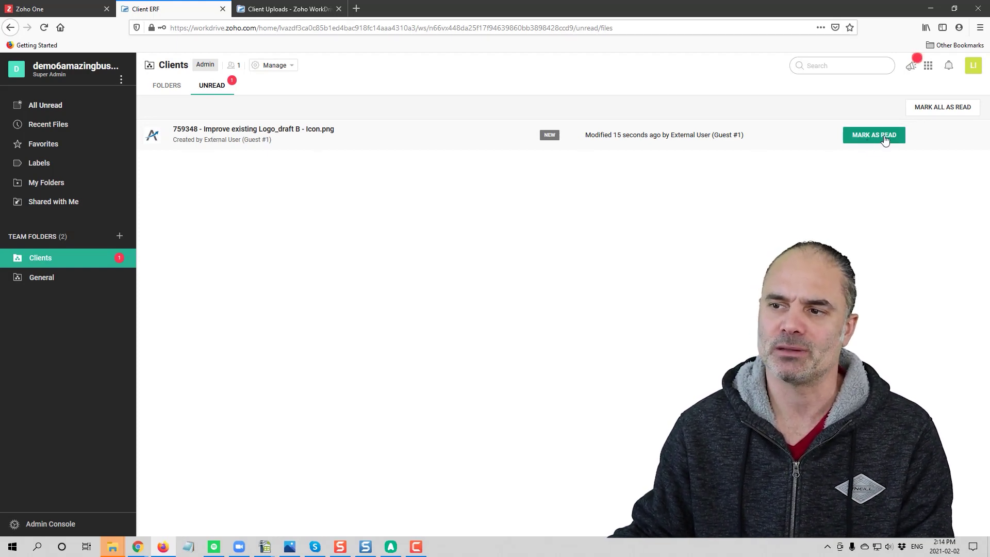
{"action": "left_click", "coordinate": [886, 139]}
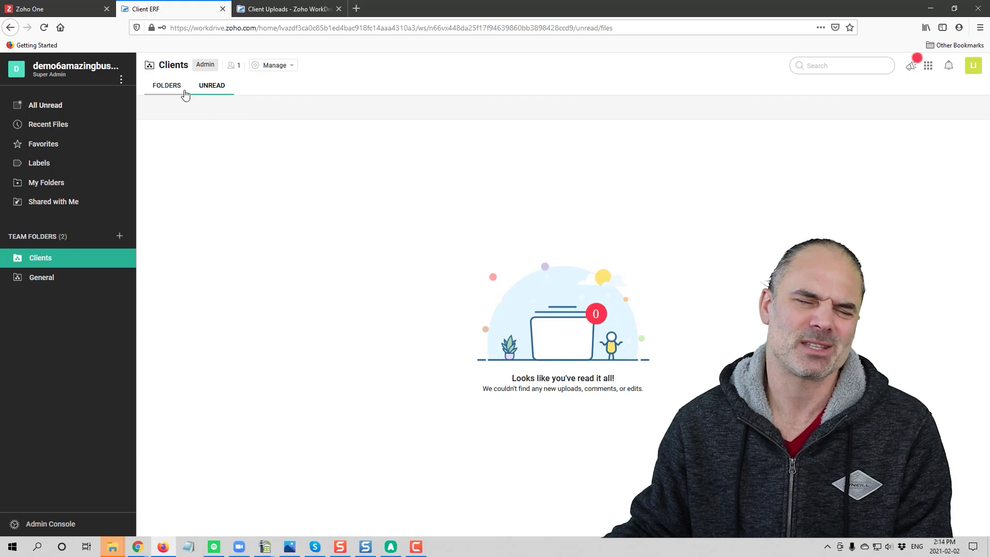
{"action": "left_click", "coordinate": [166, 87]}
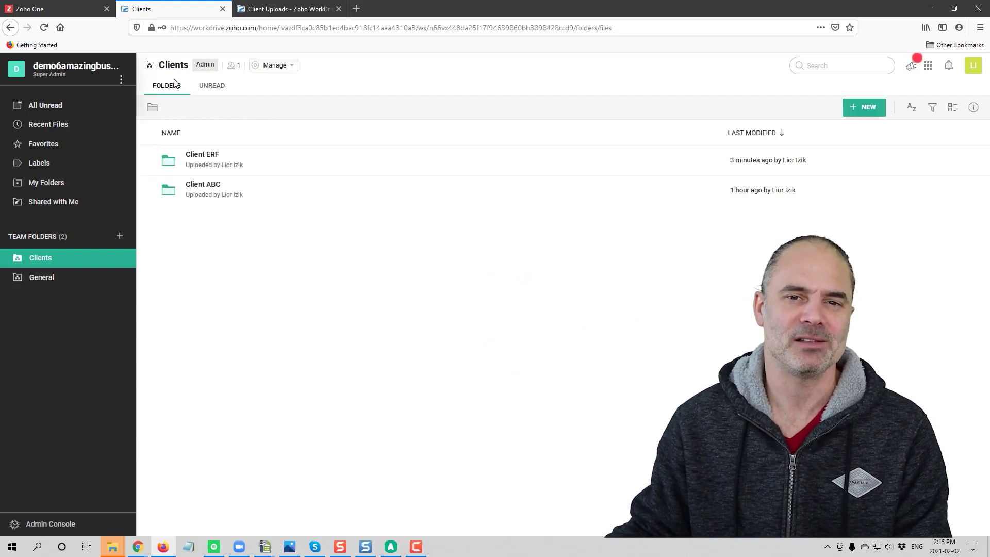
Open Client ERF's Client Uploads folder in the admin view.
{"action": "left_click", "coordinate": [205, 157]}
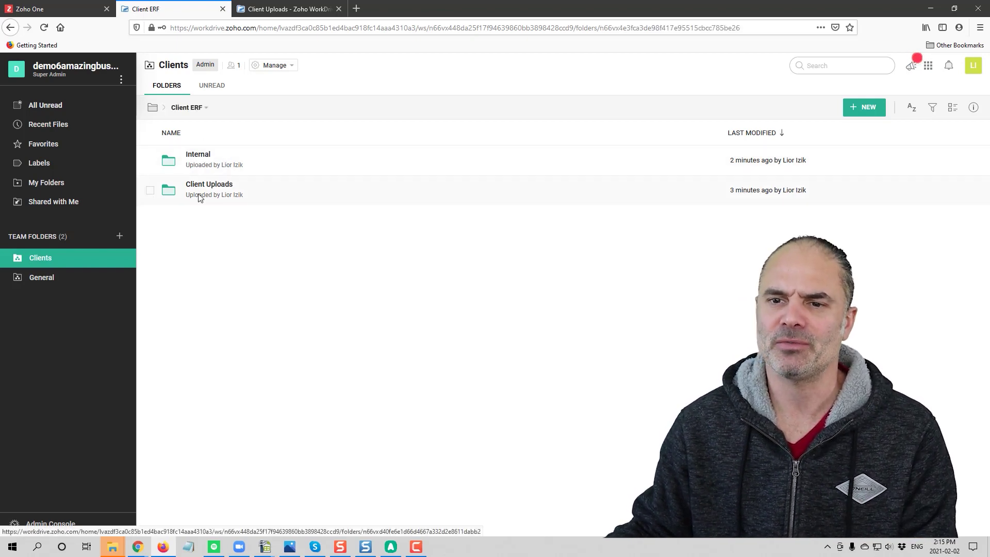
{"action": "left_click", "coordinate": [211, 184]}
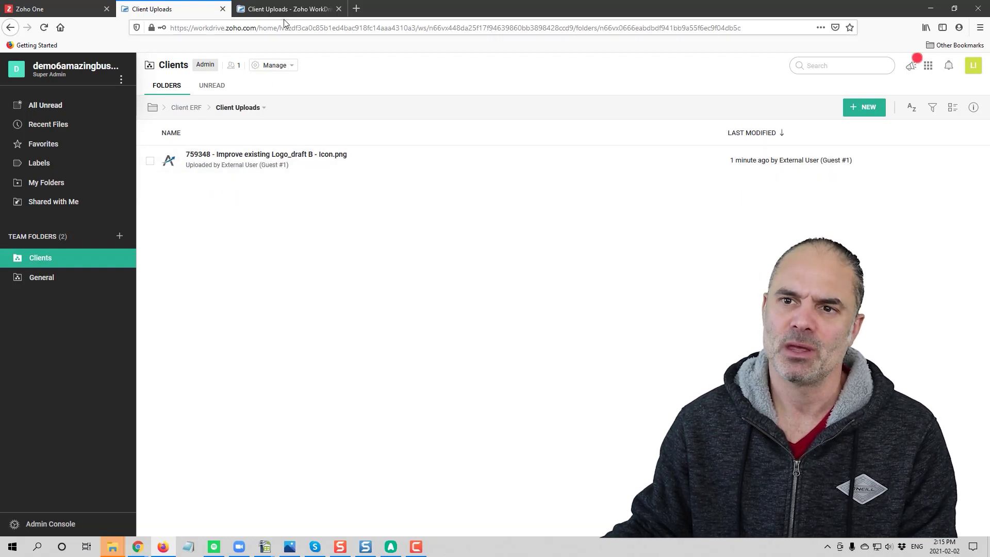
{"action": "key", "text": "ctrl+Tab"}
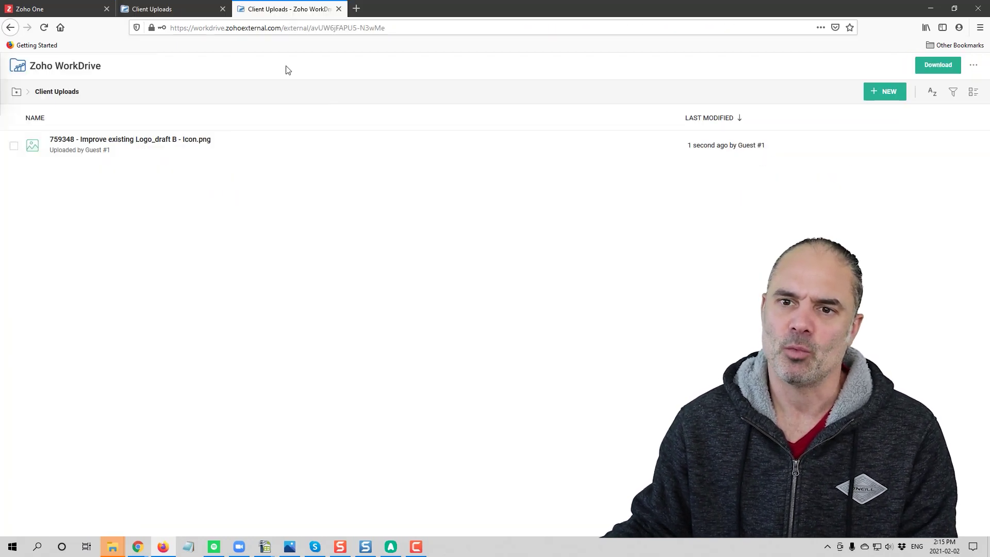
In the guest tab, preview the uploaded logo image, then return to the admin tab.
{"action": "left_click", "coordinate": [14, 148]}
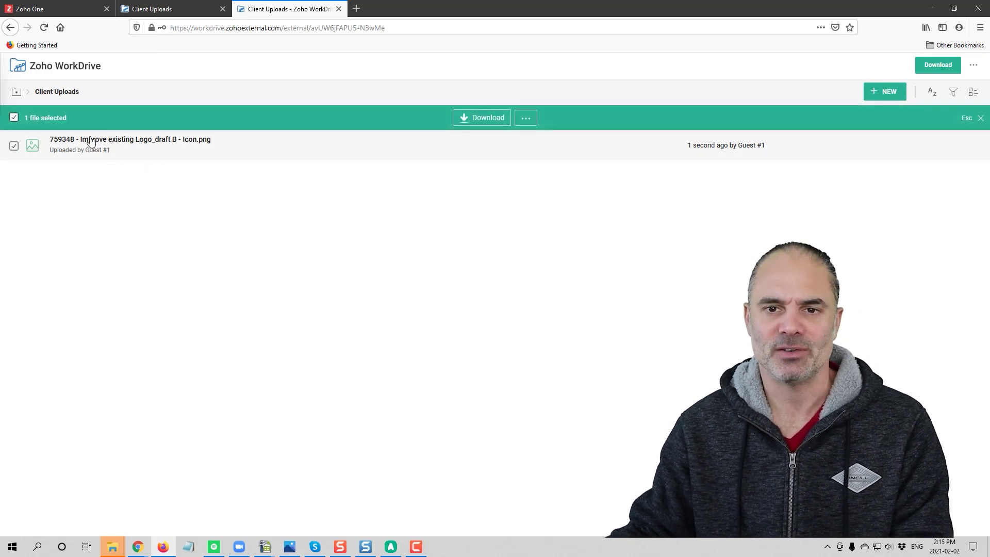
{"action": "left_click", "coordinate": [526, 117]}
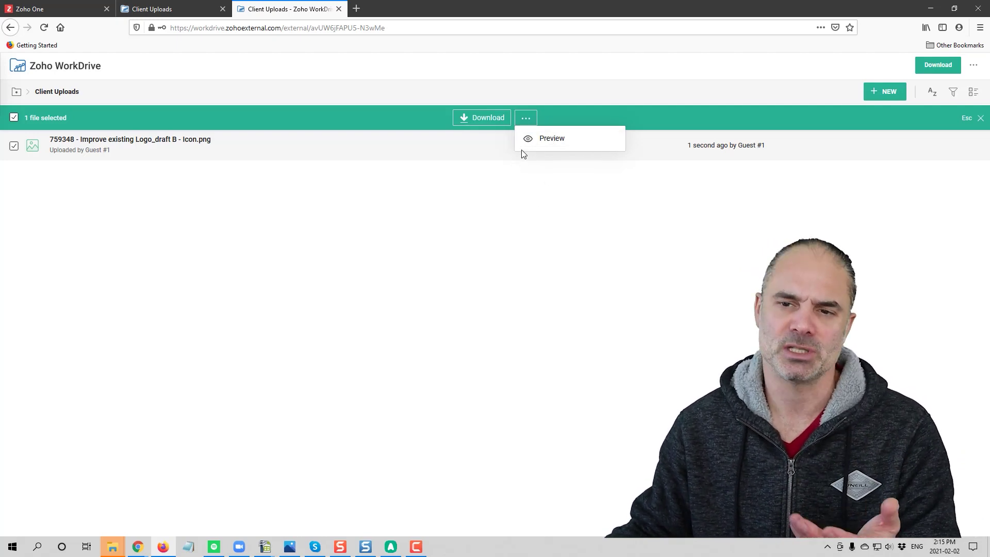
{"action": "left_click", "coordinate": [466, 193]}
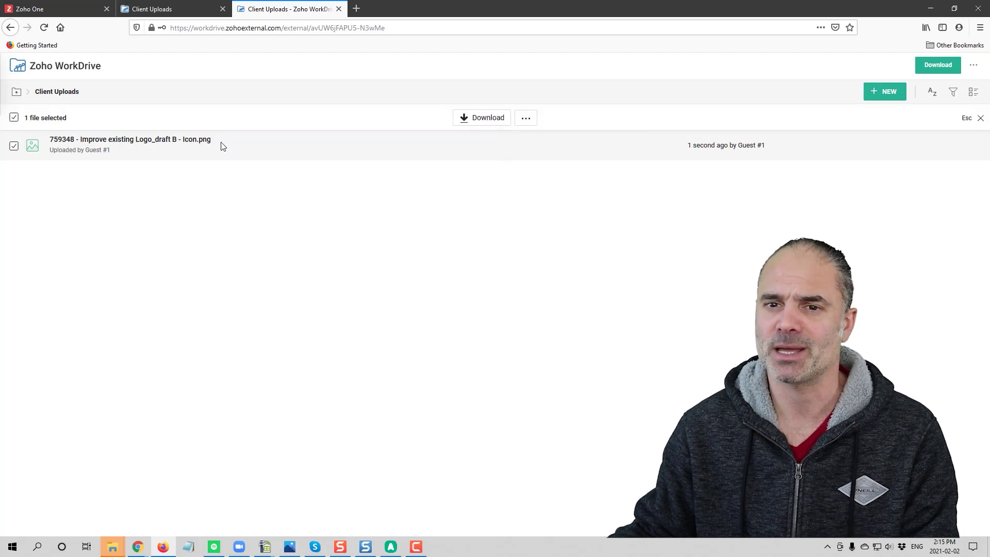
{"action": "left_click", "coordinate": [534, 120]}
{"action": "left_click", "coordinate": [524, 137]}
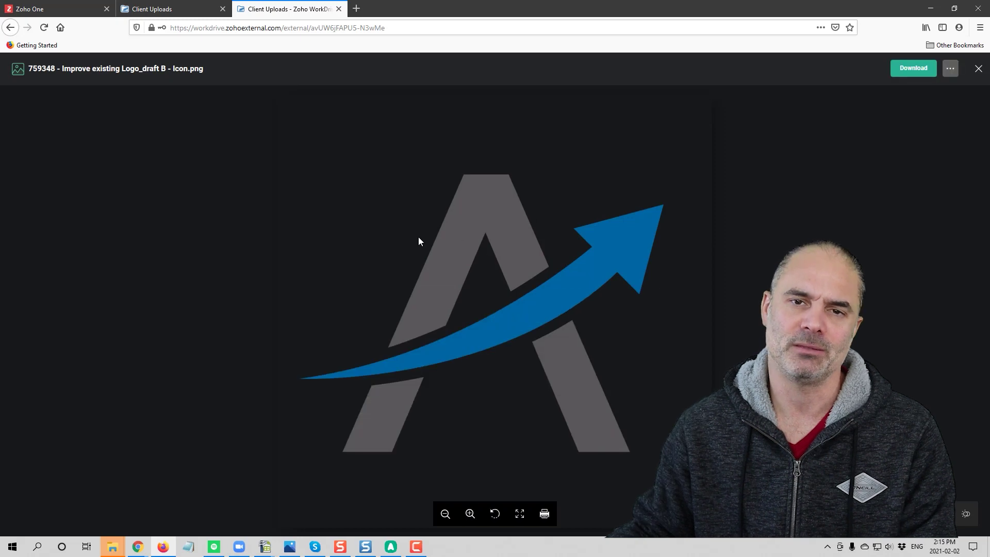
{"action": "left_click", "coordinate": [978, 70]}
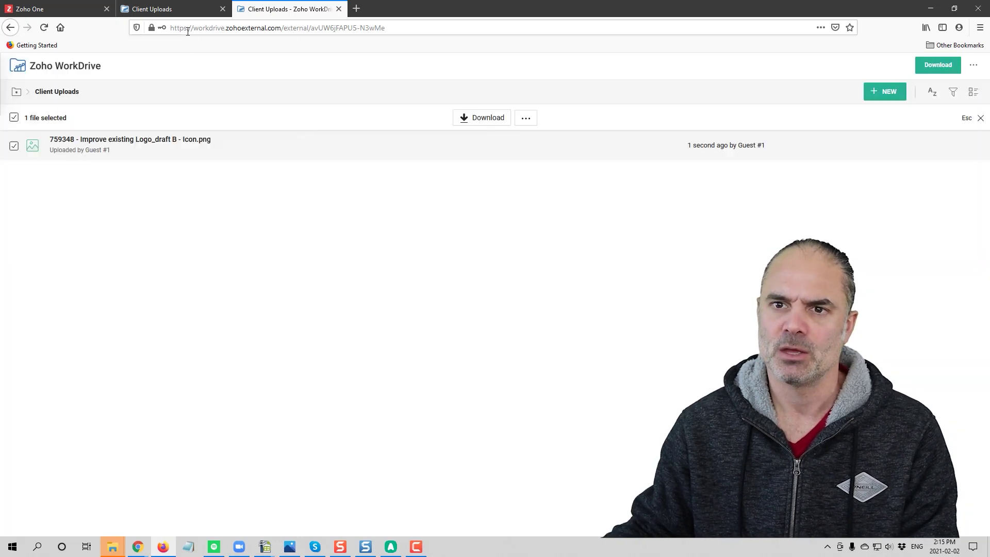
{"action": "left_click", "coordinate": [155, 9]}
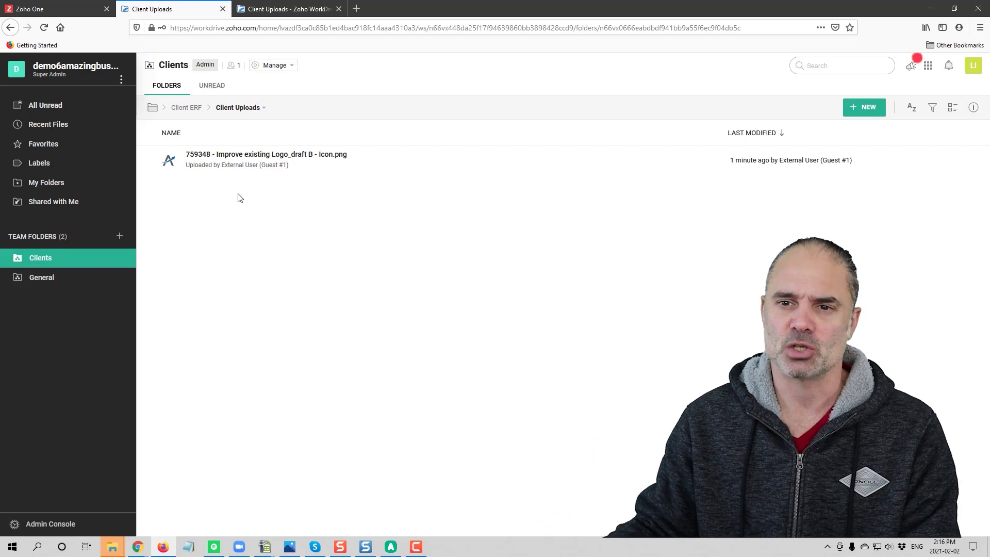
Attach the Projects template to the logo: Amazing Business Results, New Website, agreement signed Yes.
{"action": "left_click", "coordinate": [381, 164]}
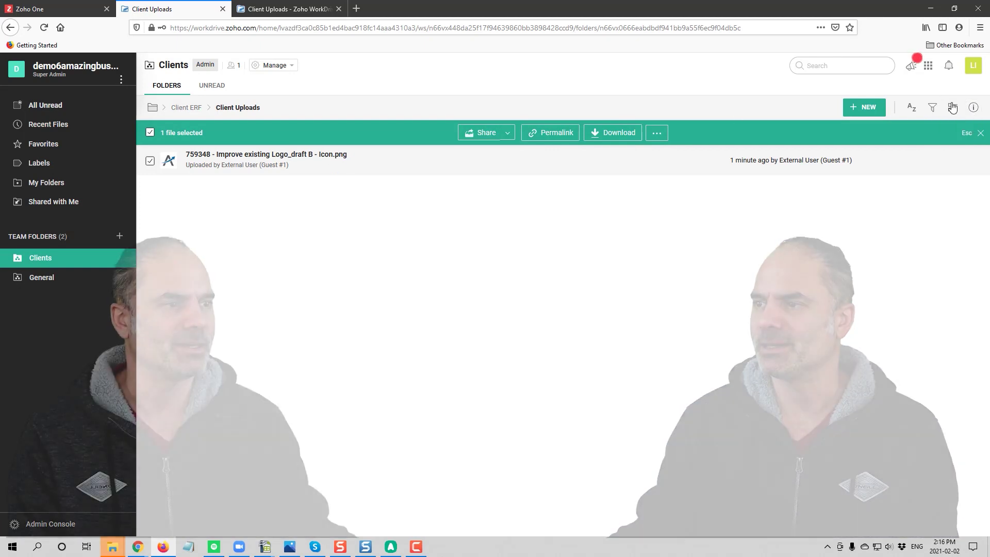
{"action": "left_click", "coordinate": [971, 109]}
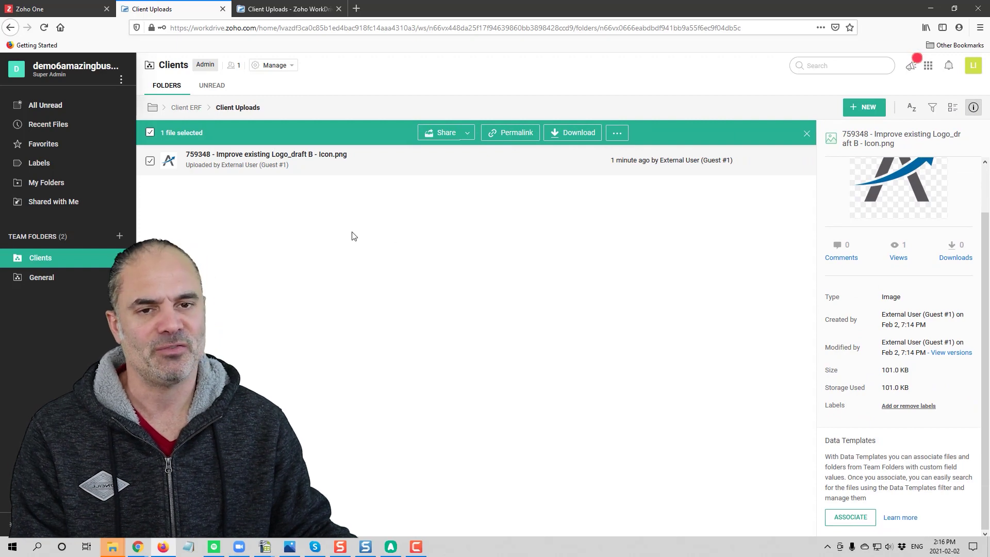
{"action": "left_click", "coordinate": [848, 522]}
{"action": "left_click", "coordinate": [895, 471]}
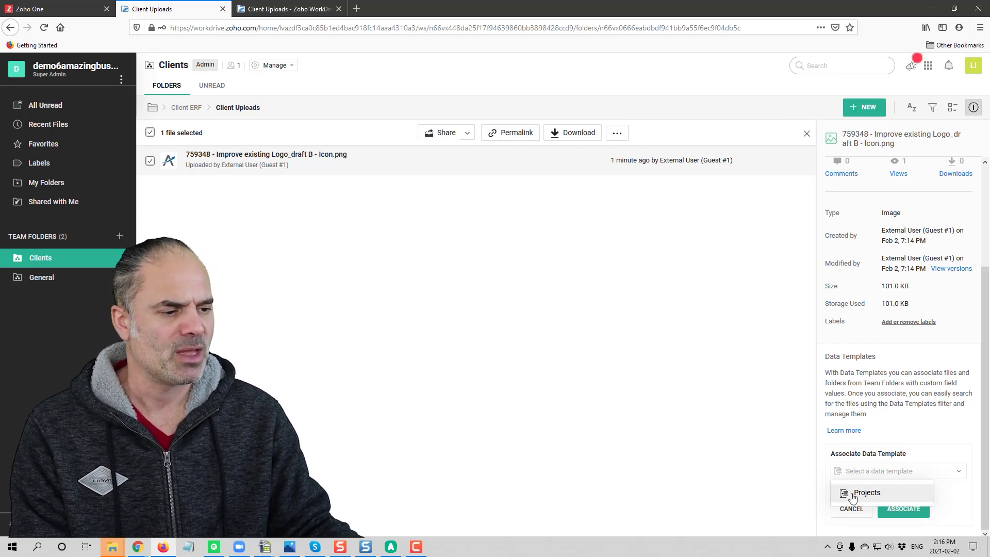
{"action": "left_click", "coordinate": [887, 496]}
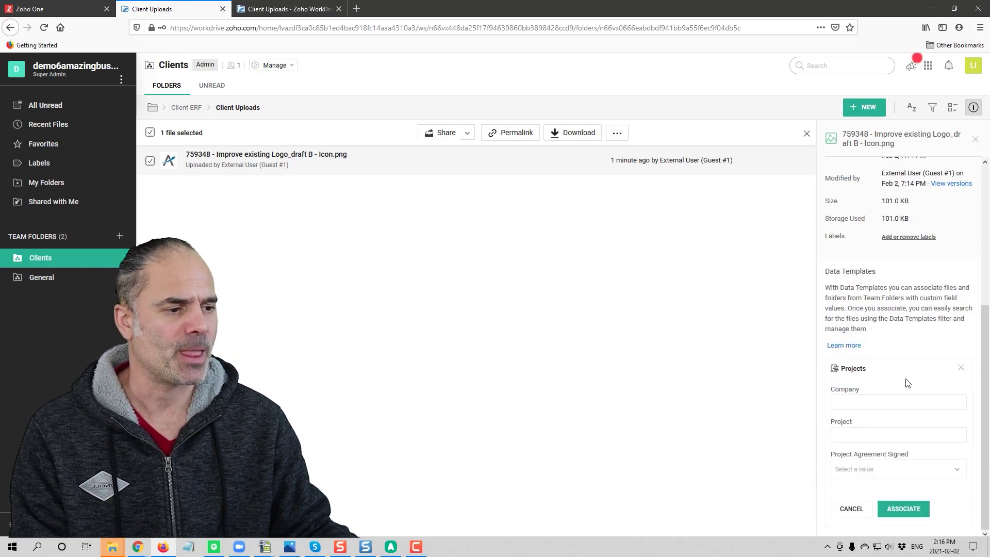
{"action": "left_click", "coordinate": [871, 404]}
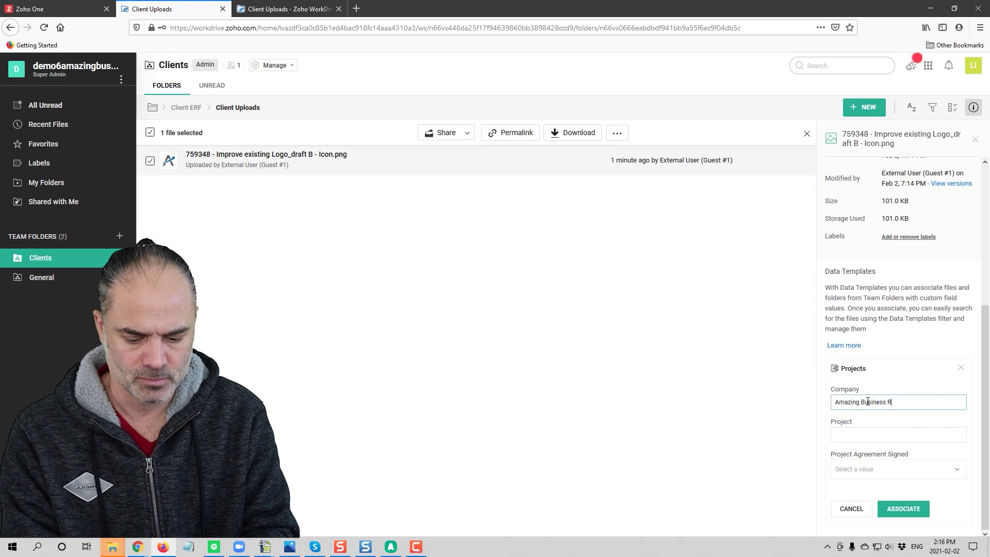
{"action": "type", "text": "Amazing Business Results"}
{"action": "key", "text": "Tab"}
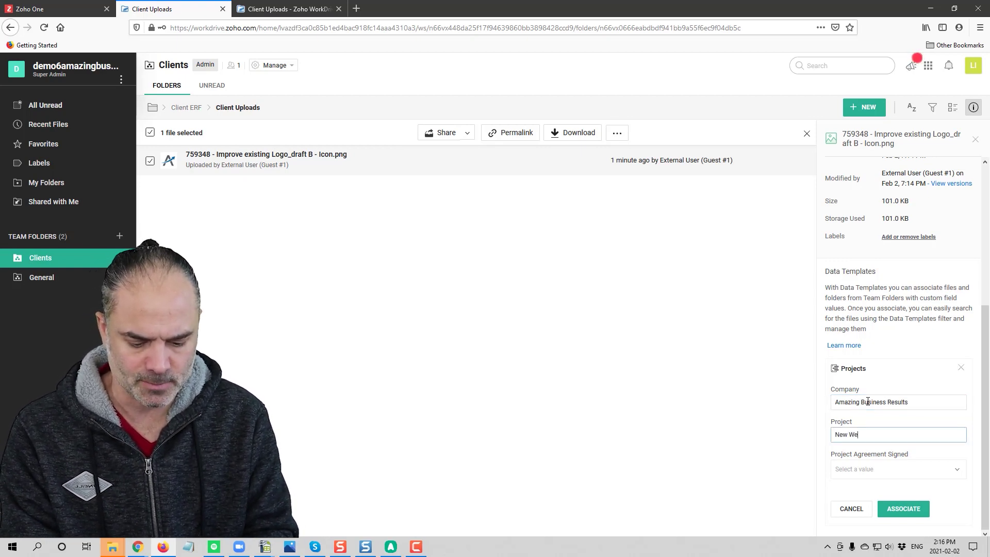
{"action": "left_click", "coordinate": [889, 469]}
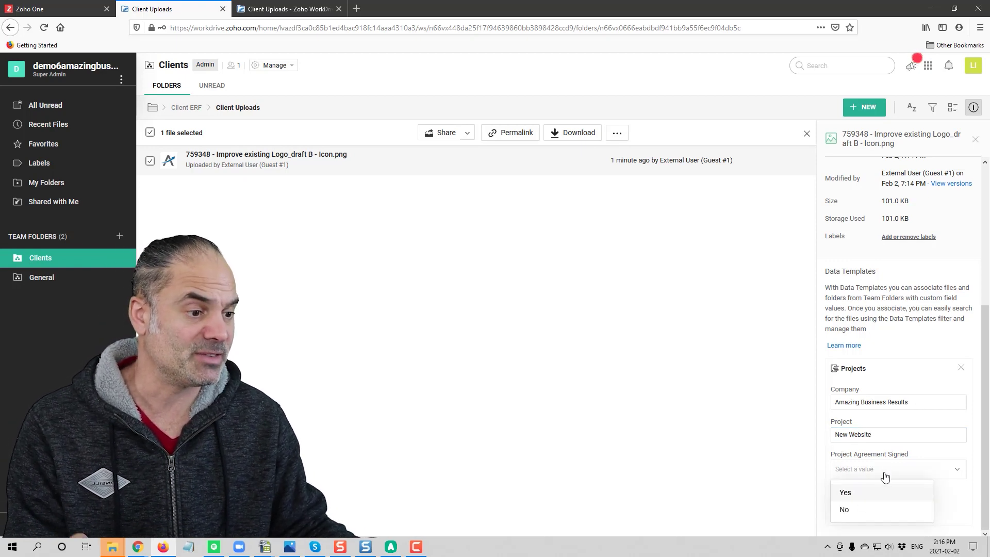
{"action": "left_click", "coordinate": [858, 495]}
{"action": "left_click", "coordinate": [904, 508]}
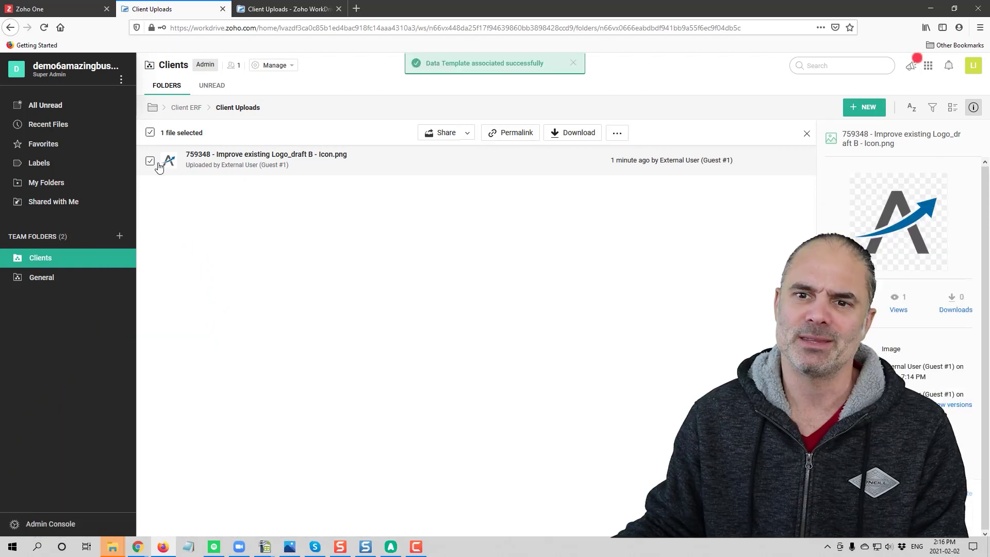
Search Projects-template files for Project starting with 'new website'.
{"action": "left_click", "coordinate": [572, 66]}
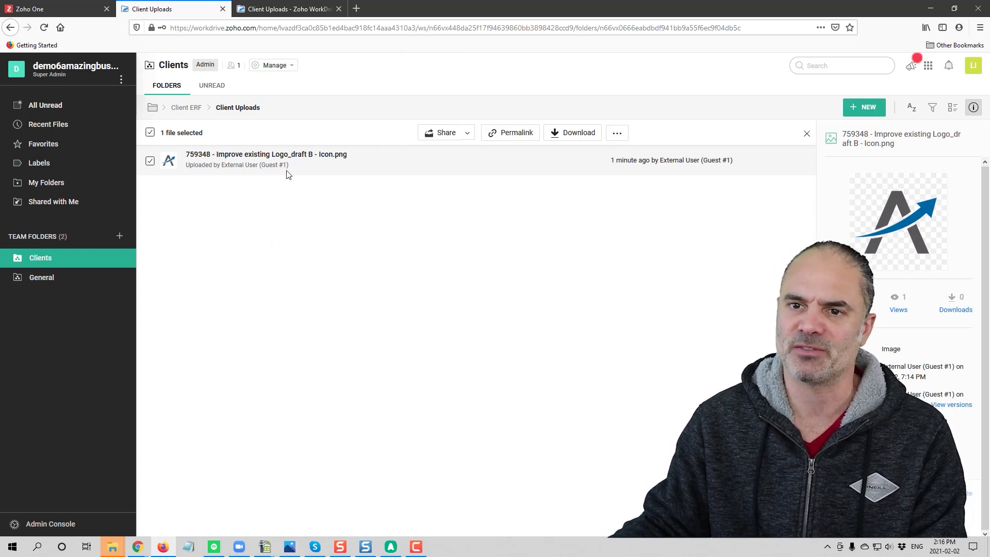
{"action": "left_click", "coordinate": [834, 65]}
{"action": "left_click", "coordinate": [161, 74]}
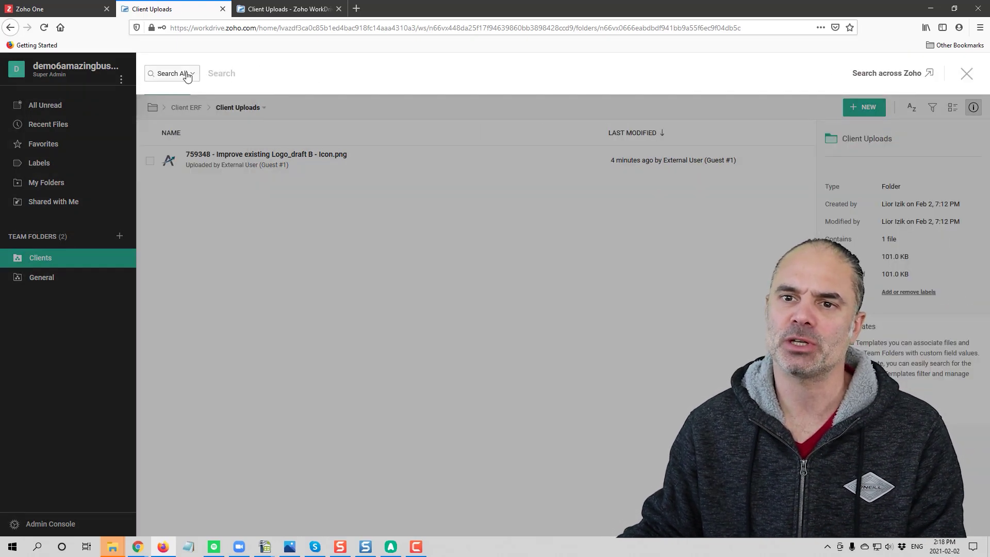
{"action": "left_click", "coordinate": [187, 76]}
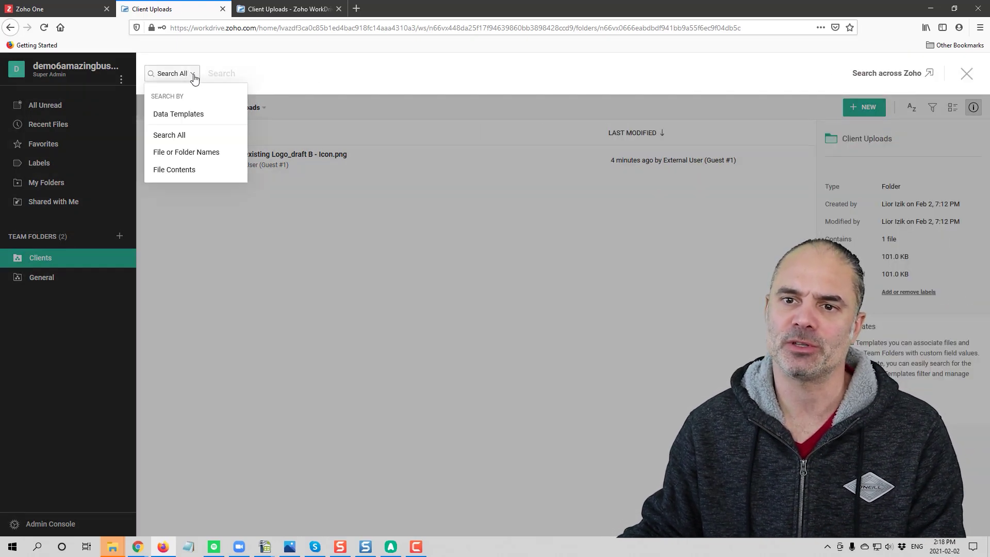
{"action": "left_click", "coordinate": [198, 118]}
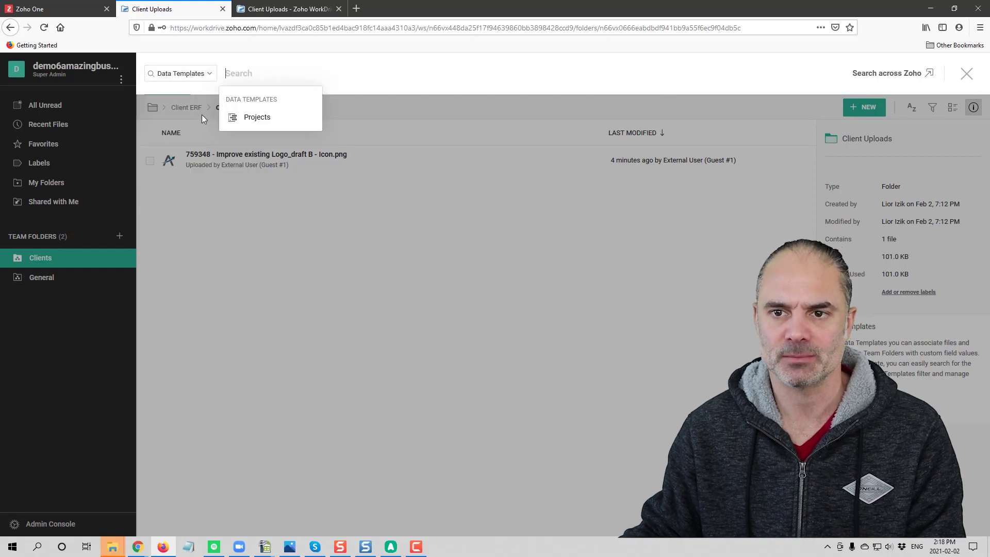
{"action": "left_click", "coordinate": [254, 119]}
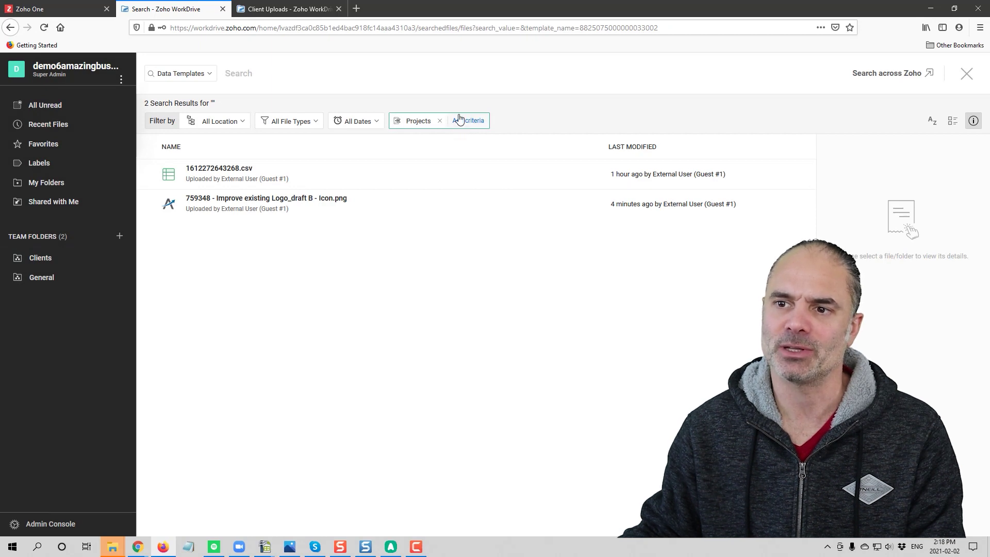
{"action": "left_click", "coordinate": [471, 122]}
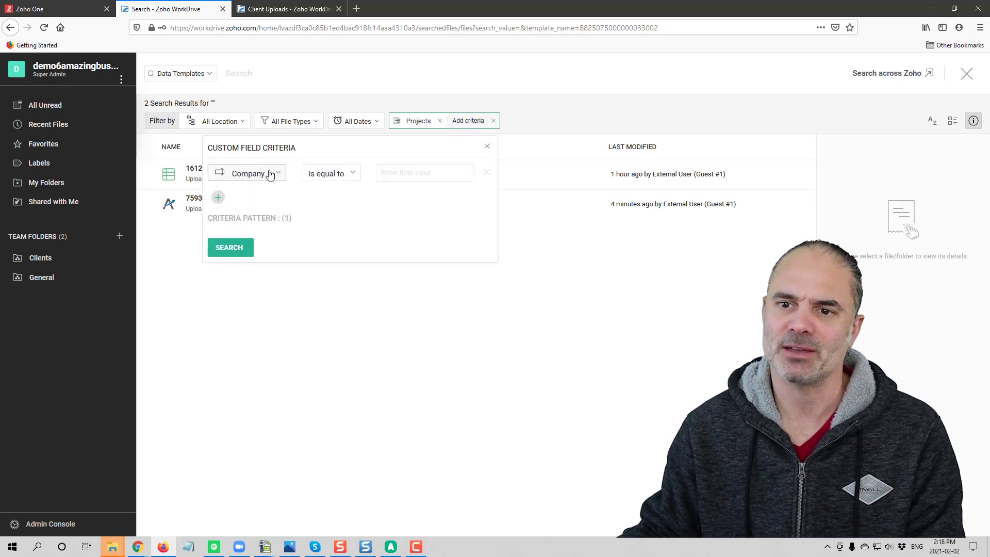
{"action": "left_click", "coordinate": [271, 174]}
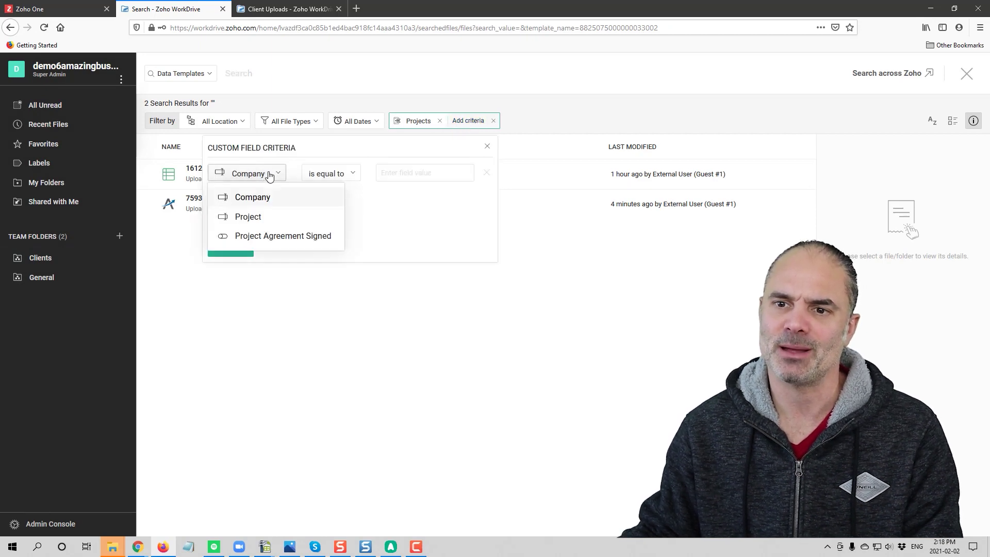
{"action": "left_click", "coordinate": [258, 216]}
{"action": "left_click", "coordinate": [336, 176]}
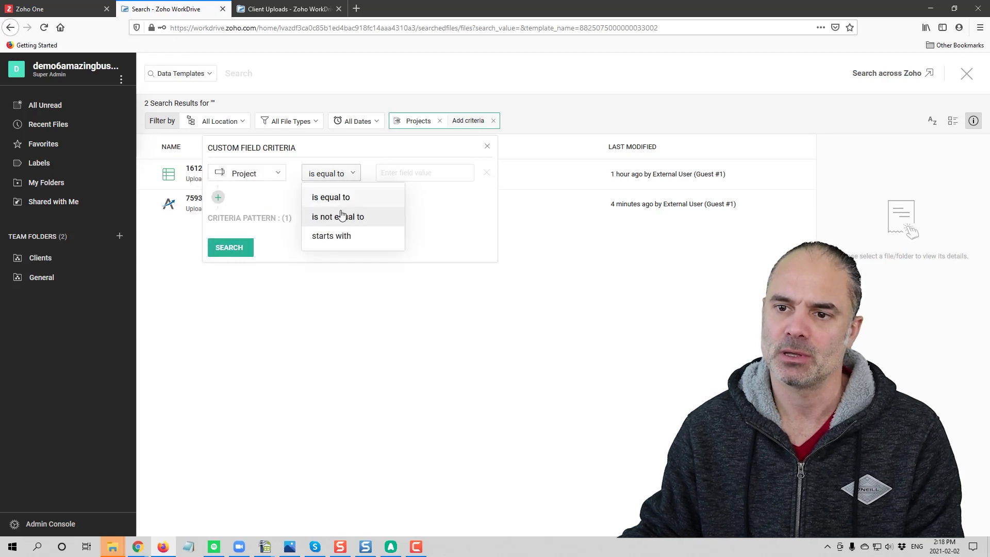
{"action": "left_click", "coordinate": [361, 236]}
{"action": "left_click", "coordinate": [423, 178]}
{"action": "type", "text": "n"}
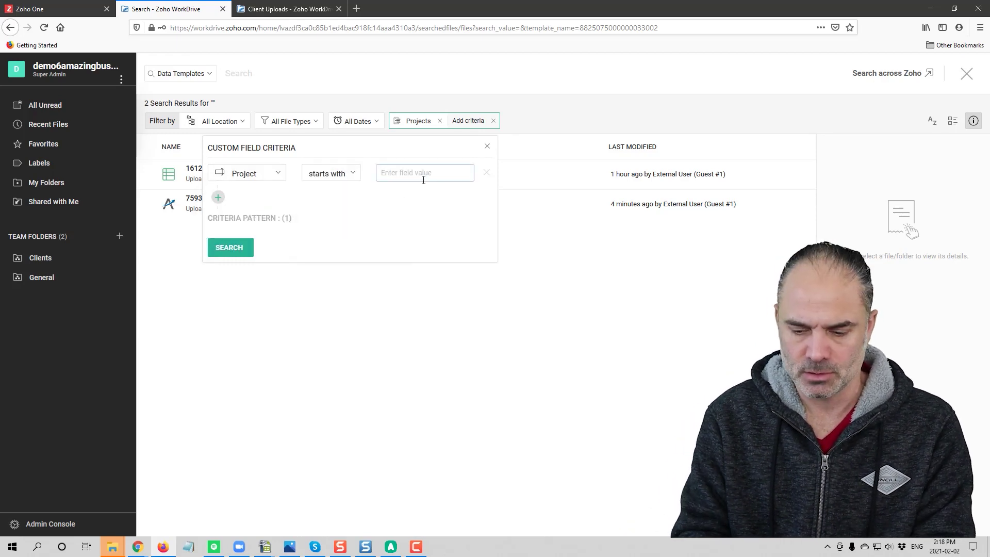
{"action": "type", "text": "ew website"}
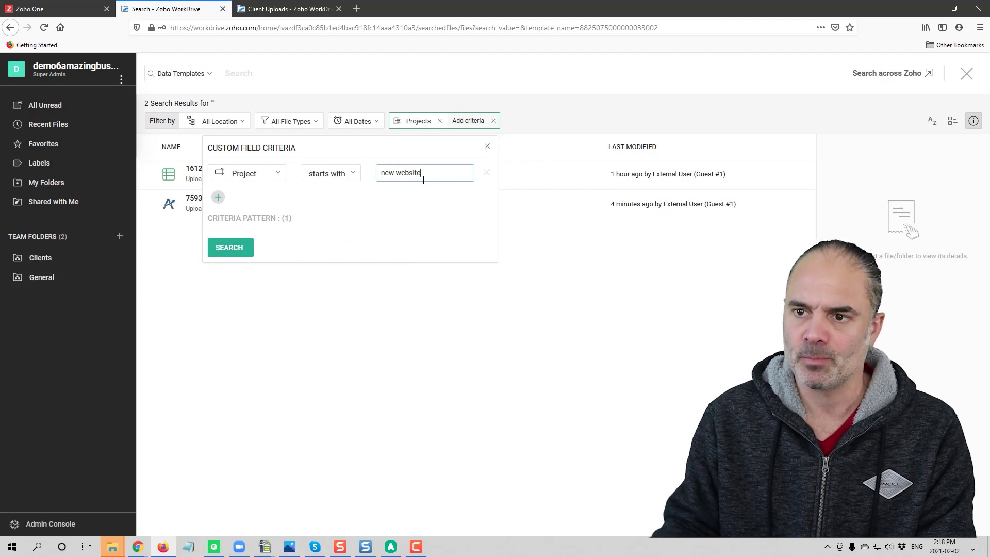
{"action": "left_click", "coordinate": [227, 247]}
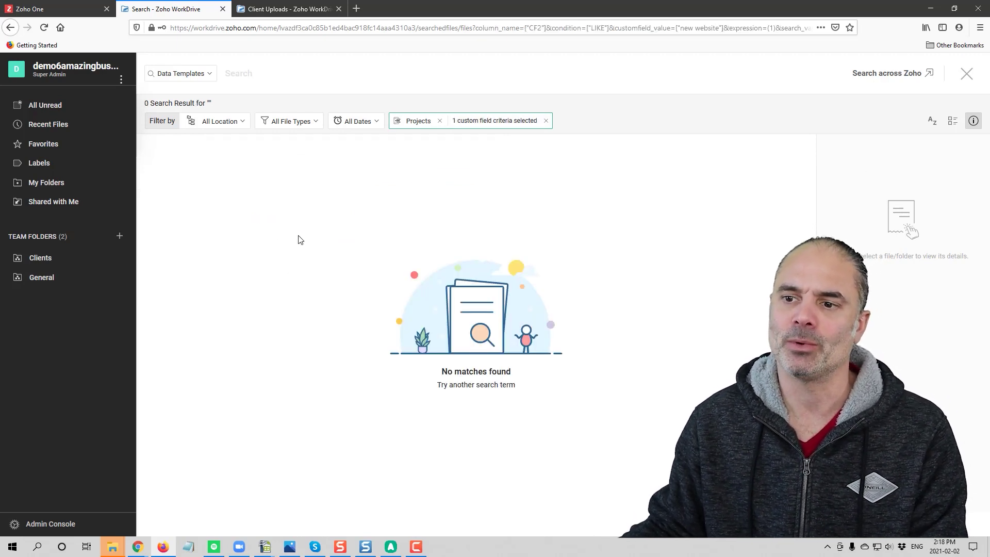
Replace the criterion with Project starts with 'New' and search again.
{"action": "left_click", "coordinate": [548, 121]}
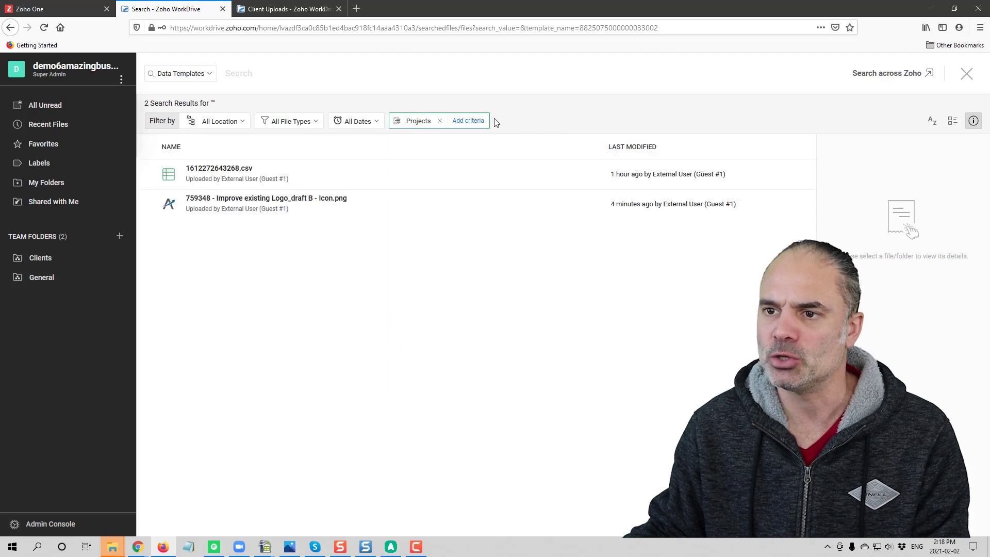
{"action": "left_click", "coordinate": [468, 121]}
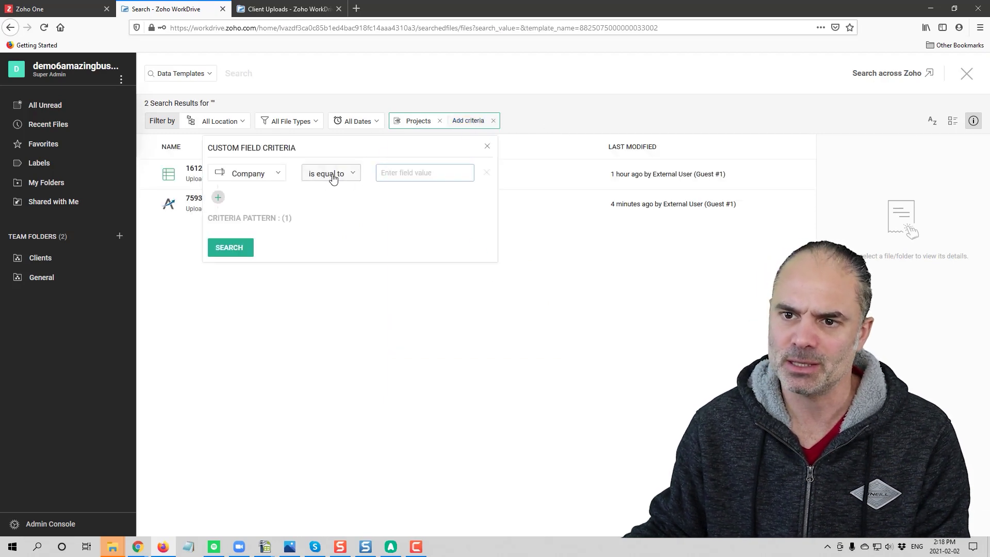
{"action": "left_click", "coordinate": [265, 173]}
{"action": "left_click", "coordinate": [250, 216]}
{"action": "left_click", "coordinate": [335, 178]}
{"action": "left_click", "coordinate": [331, 236]}
{"action": "left_click", "coordinate": [420, 166]}
{"action": "type", "text": "new"}
{"action": "key", "text": "BackSpace"}
{"action": "key", "text": "BackSpace"}
{"action": "key", "text": "BackSpace"}
{"action": "type", "text": "New"}
{"action": "left_click", "coordinate": [240, 247]}
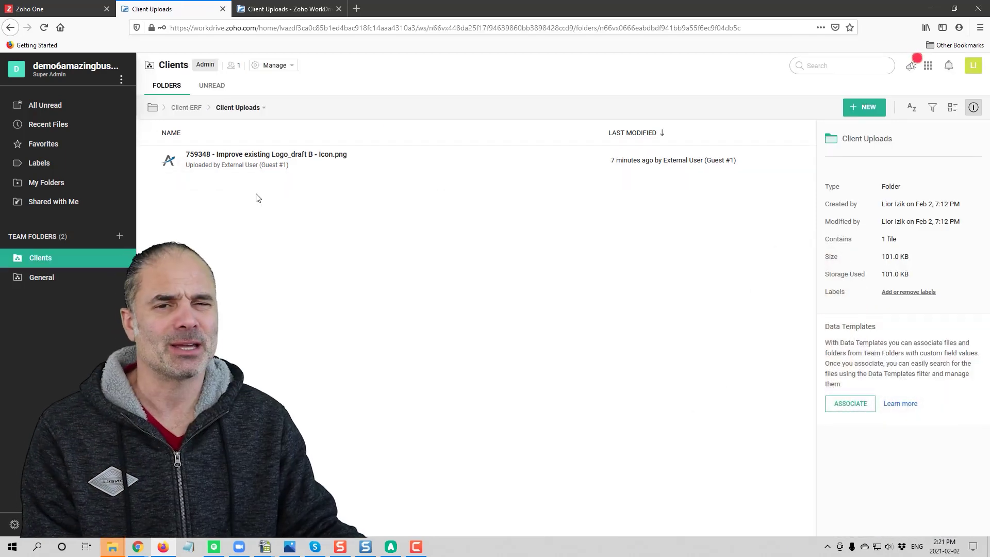
Upload '759348 - Improve existing Logo_draft B - colored.png' from File Explorer into Client Uploads.
{"action": "key", "text": "alt+Tab"}
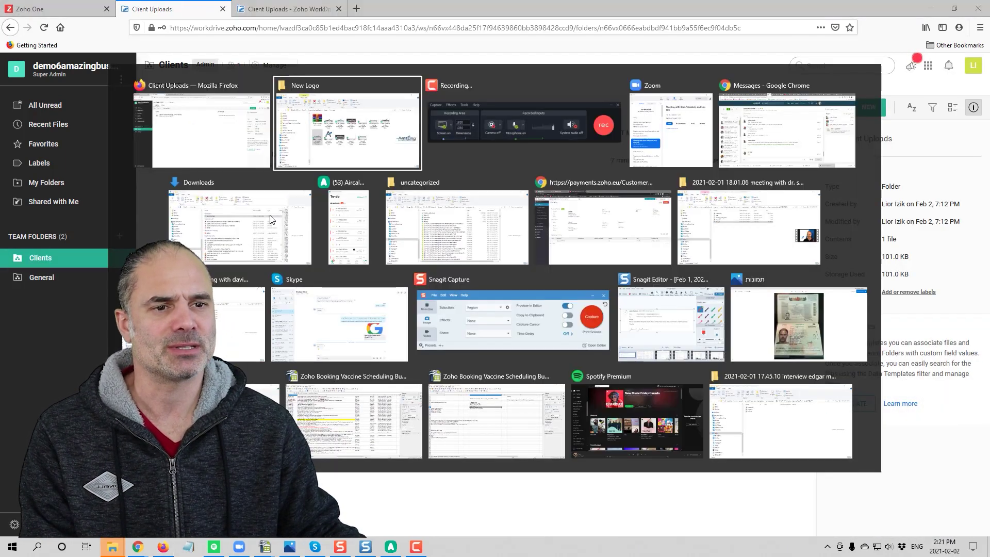
{"action": "left_click_drag", "start_coordinate": [311, 250], "coordinate": [609, 369]}
{"action": "left_click", "coordinate": [633, 349]}
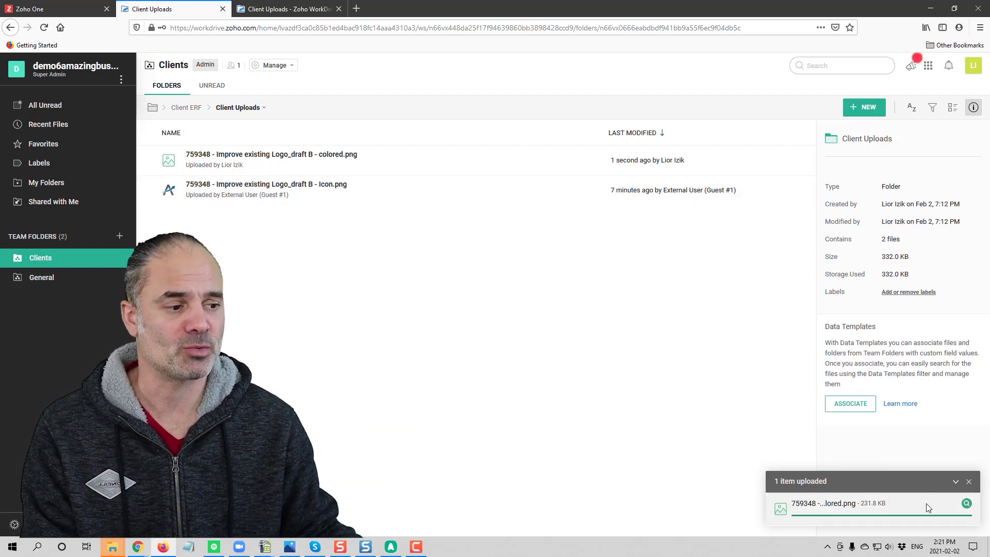
{"action": "left_click", "coordinate": [969, 482]}
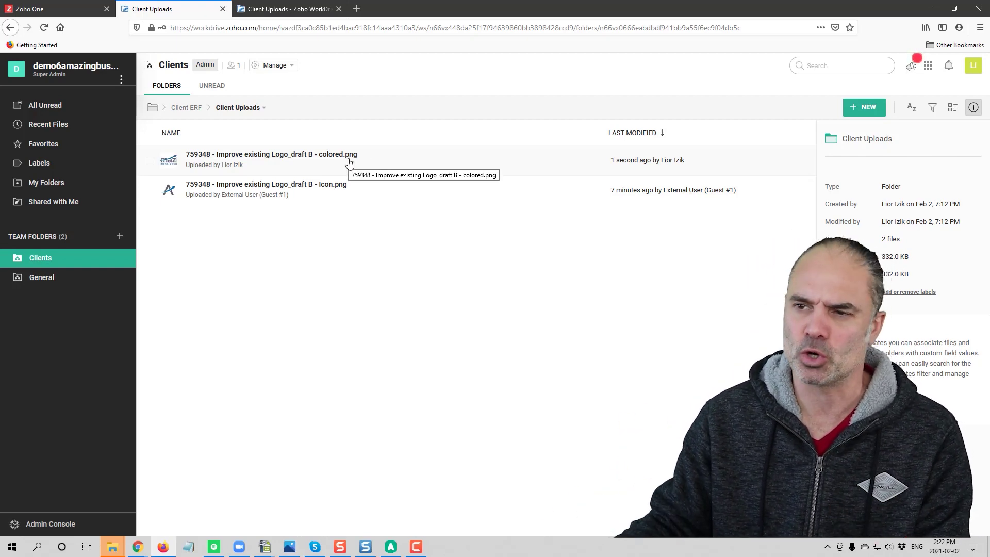
Create a blank Zoho Writer document containing 'This is a great doc'.
{"action": "left_click", "coordinate": [870, 108]}
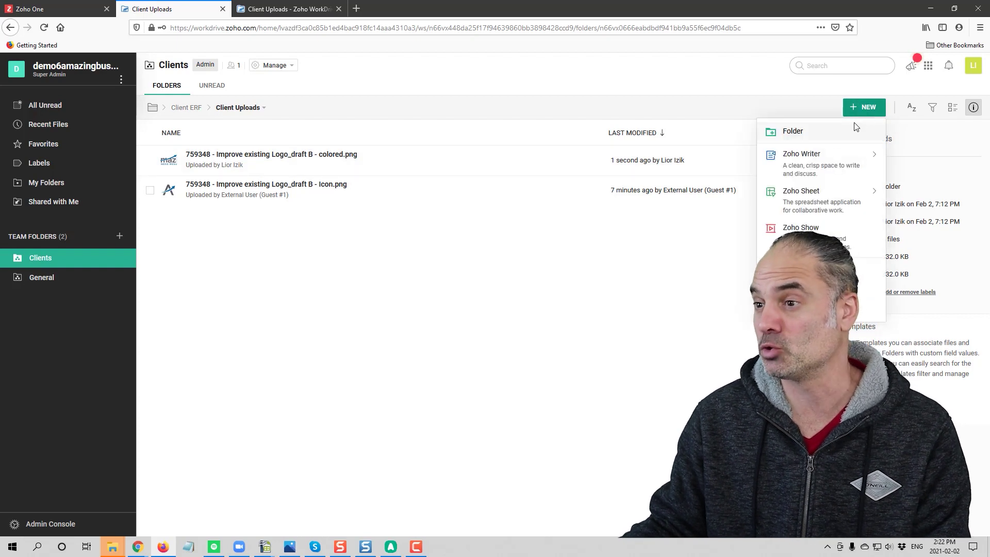
{"action": "left_click", "coordinate": [812, 156]}
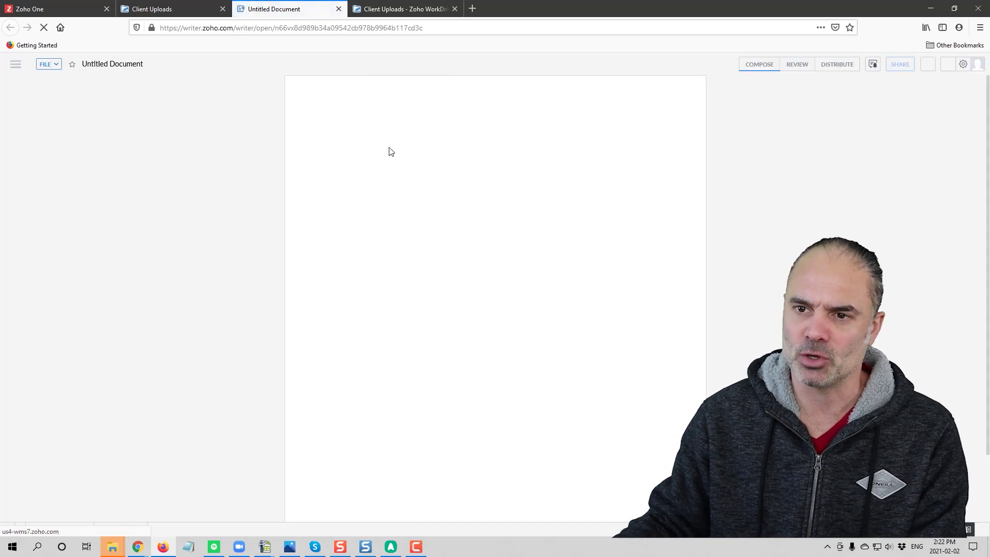
{"action": "type", "text": "This is "}
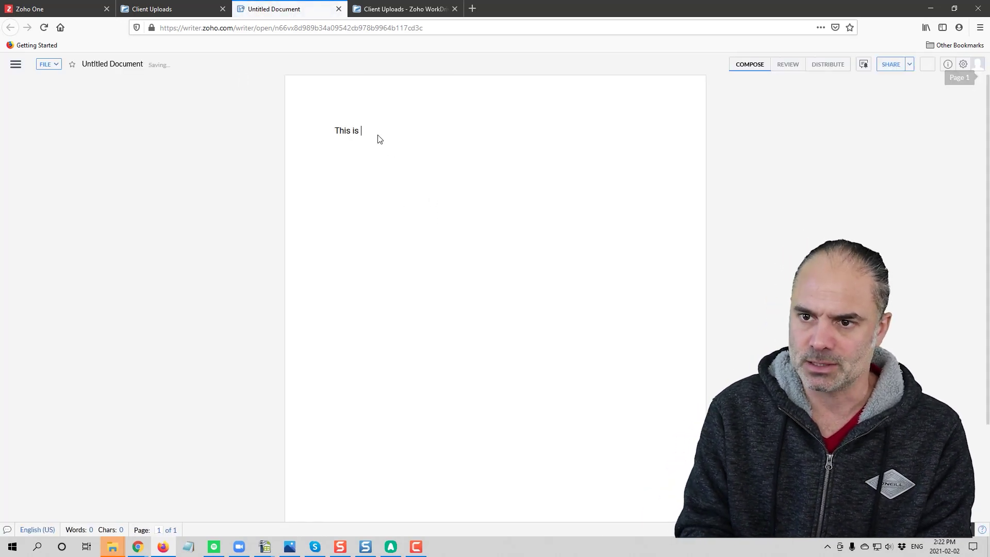
{"action": "type", "text": "a great doc"}
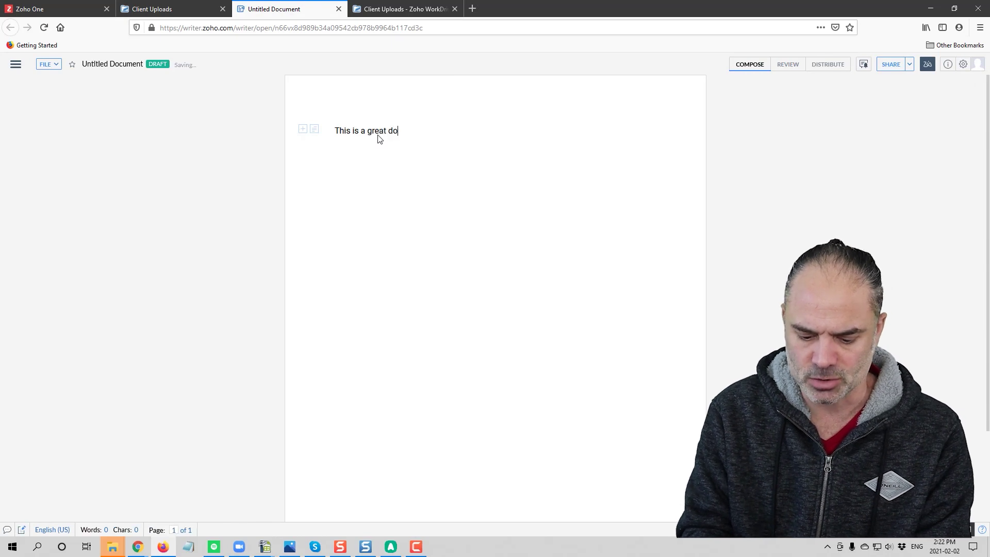
Title the document 'great doc' and mark it as Ready.
{"action": "left_click", "coordinate": [98, 64]}
{"action": "left_click_drag", "start_coordinate": [141, 64], "coordinate": [1, 20]}
{"action": "type", "text": "great doc"}
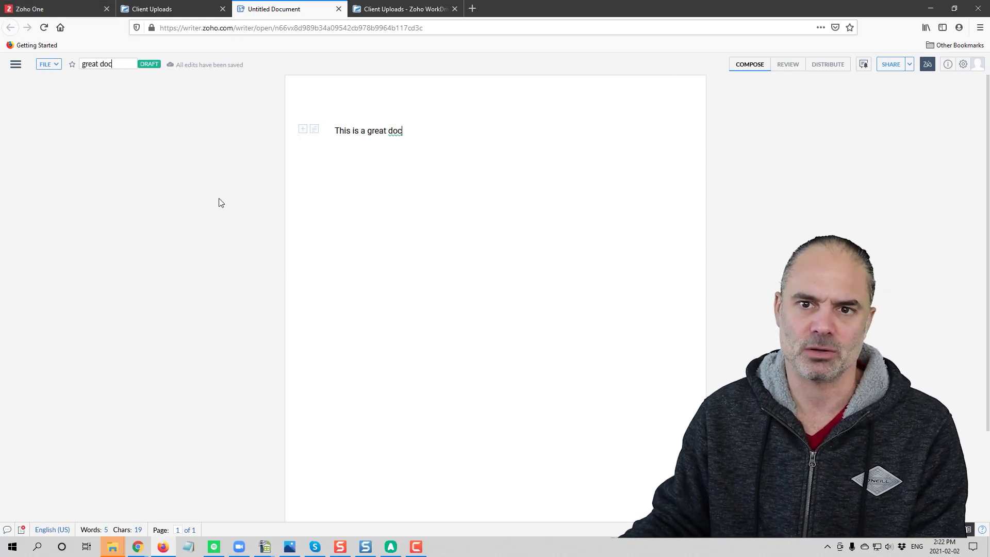
{"action": "key", "text": "Return"}
{"action": "left_click", "coordinate": [126, 65]}
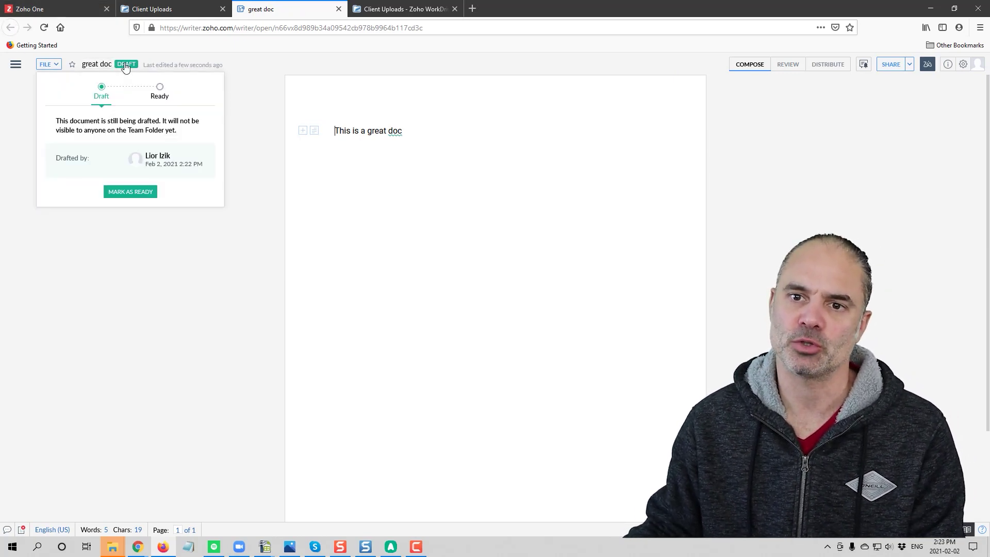
{"action": "left_click", "coordinate": [143, 193]}
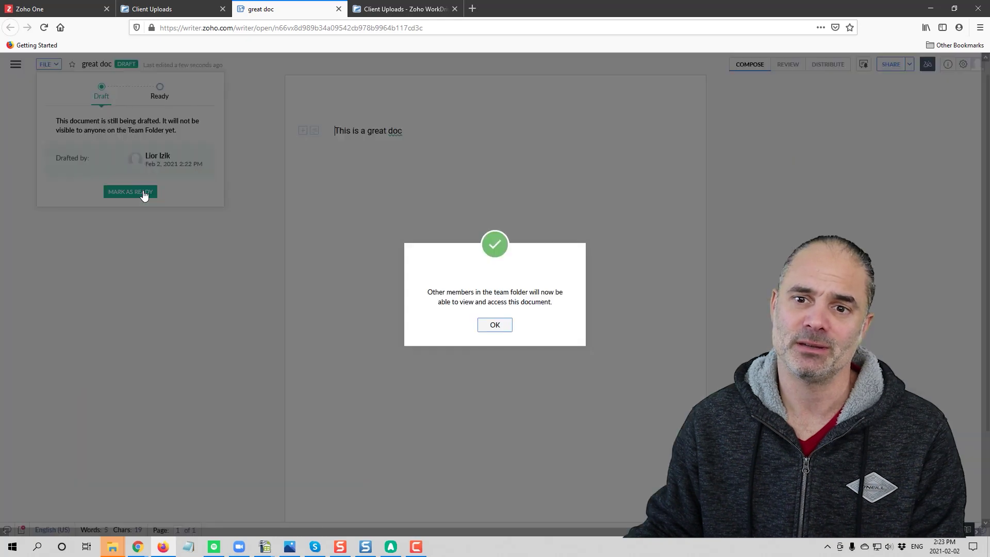
{"action": "left_click", "coordinate": [495, 325]}
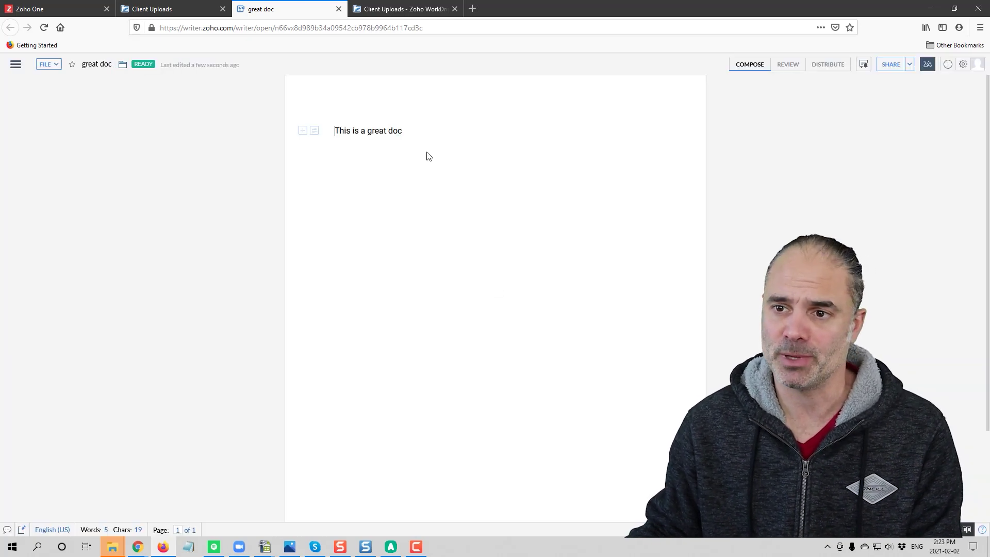
Check out great doc in Client Uploads so only you can edit it.
{"action": "left_click", "coordinate": [151, 9]}
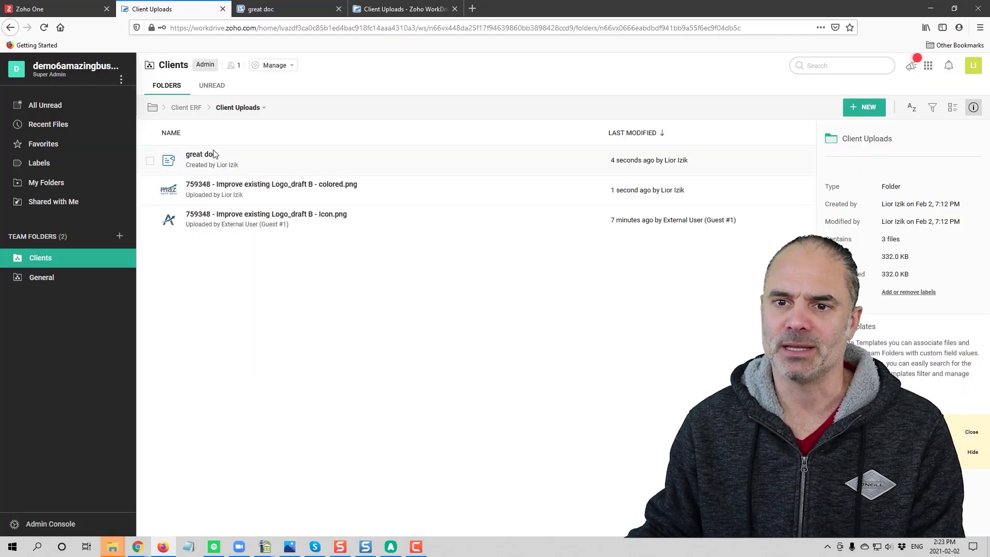
{"action": "left_click", "coordinate": [150, 161]}
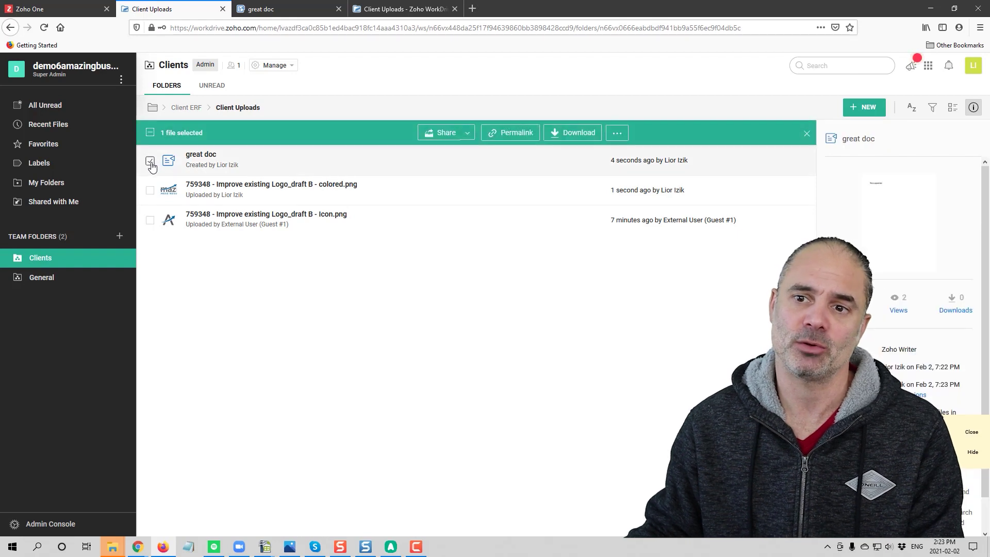
{"action": "left_click", "coordinate": [618, 133]}
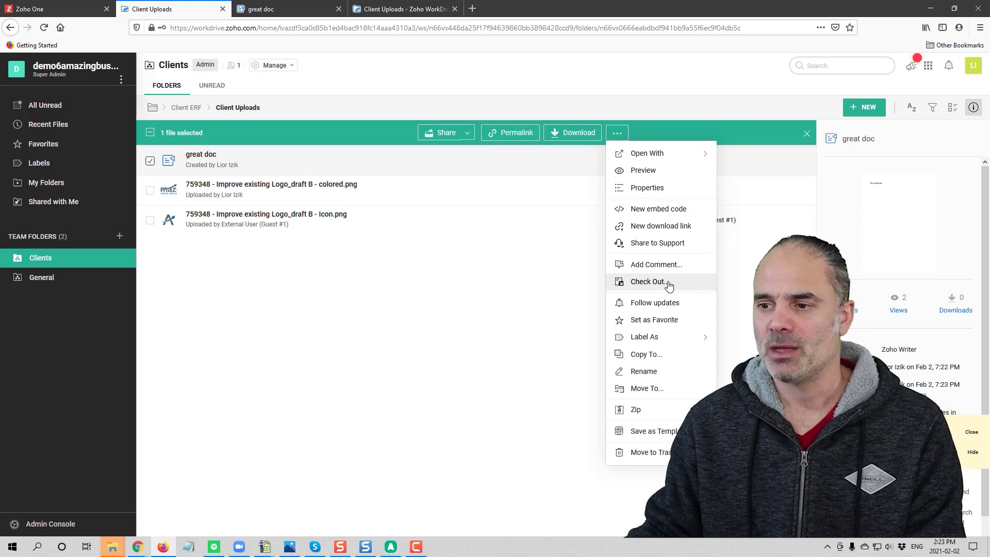
{"action": "left_click", "coordinate": [648, 282]}
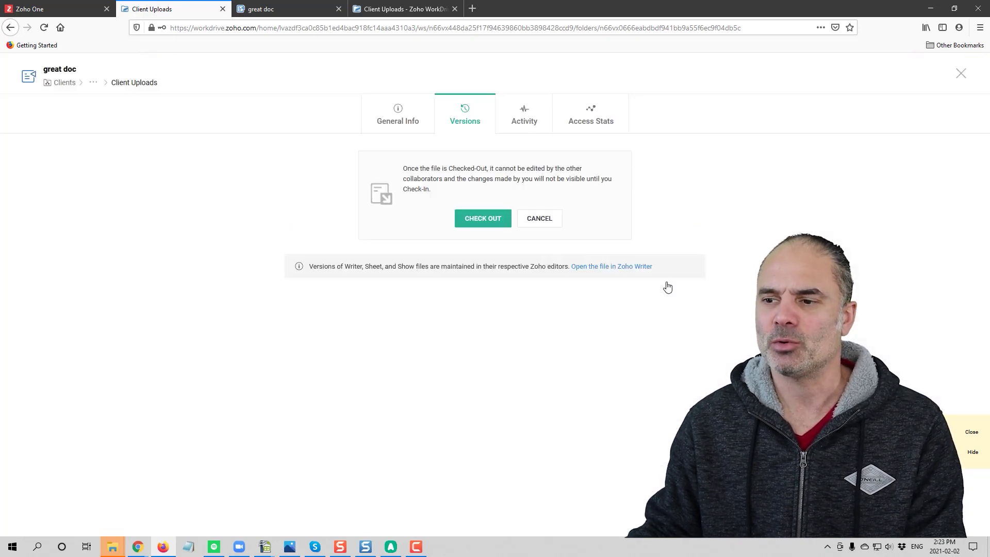
{"action": "left_click", "coordinate": [493, 220]}
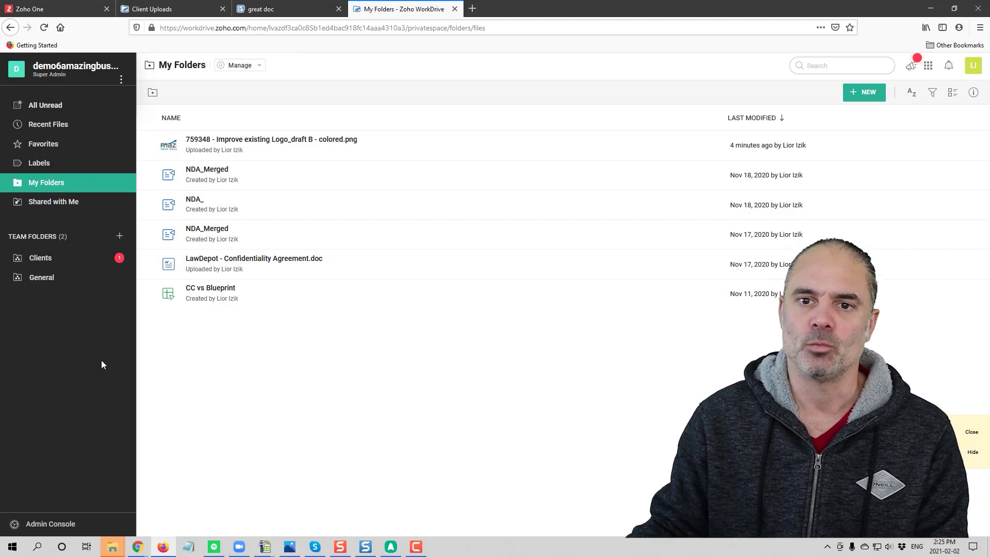
Open the WorkDrive Admin Console dashboard from the bottom of the sidebar.
{"action": "left_click", "coordinate": [52, 524]}
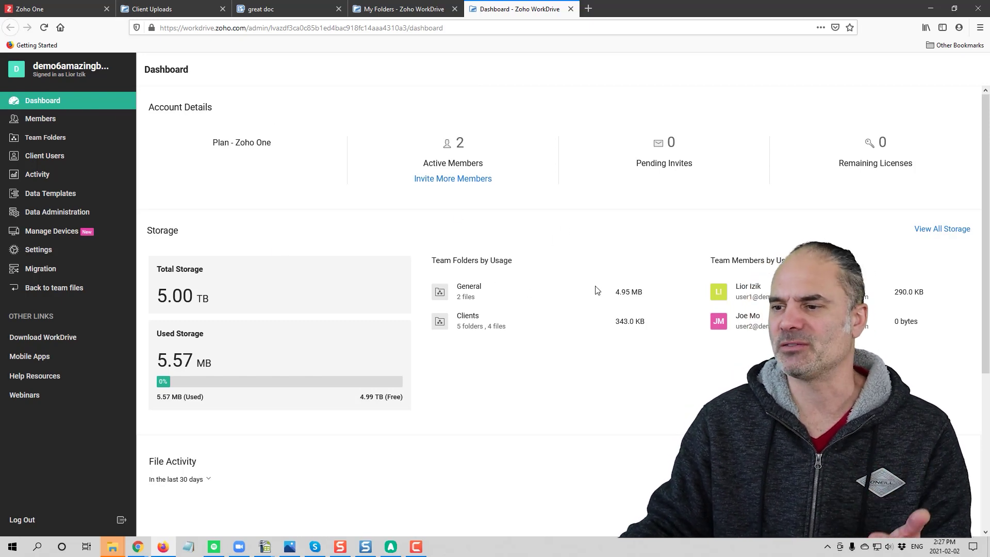
Show upload counts in the File Activity chart and review the 5.00 TB storage figure.
{"action": "scroll", "coordinate": [598, 289], "scroll_direction": "down", "scroll_amount": 3}
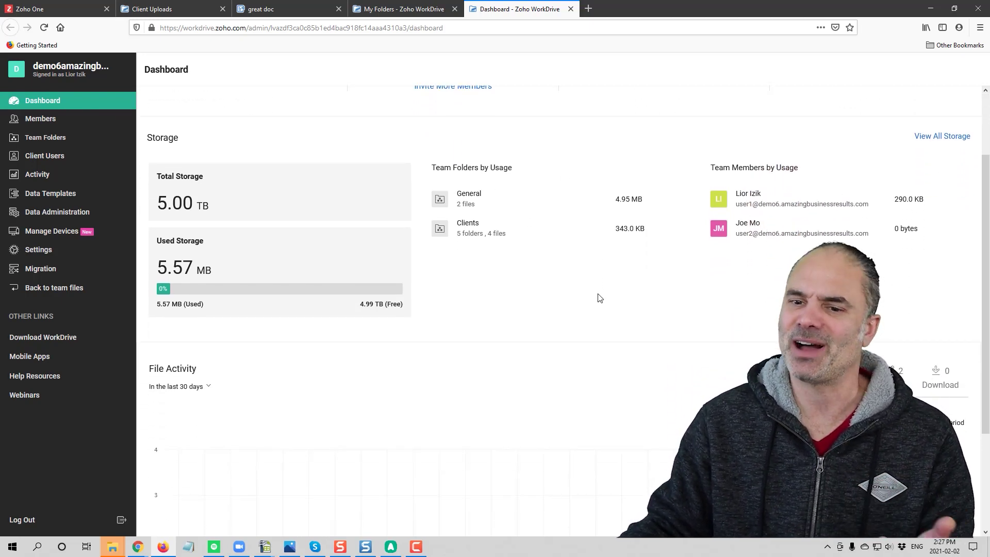
{"action": "scroll", "coordinate": [596, 294], "scroll_direction": "down", "scroll_amount": 3}
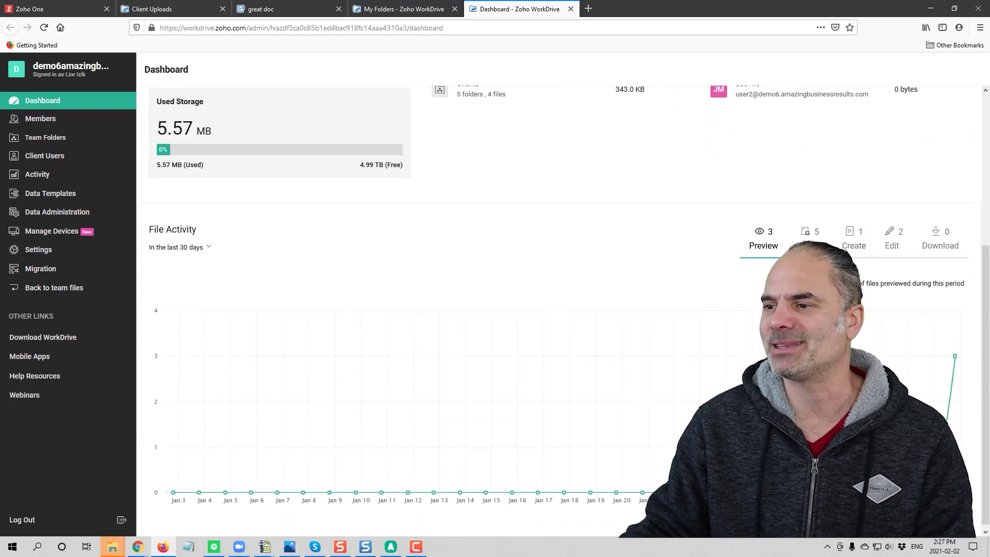
{"action": "left_click", "coordinate": [811, 238]}
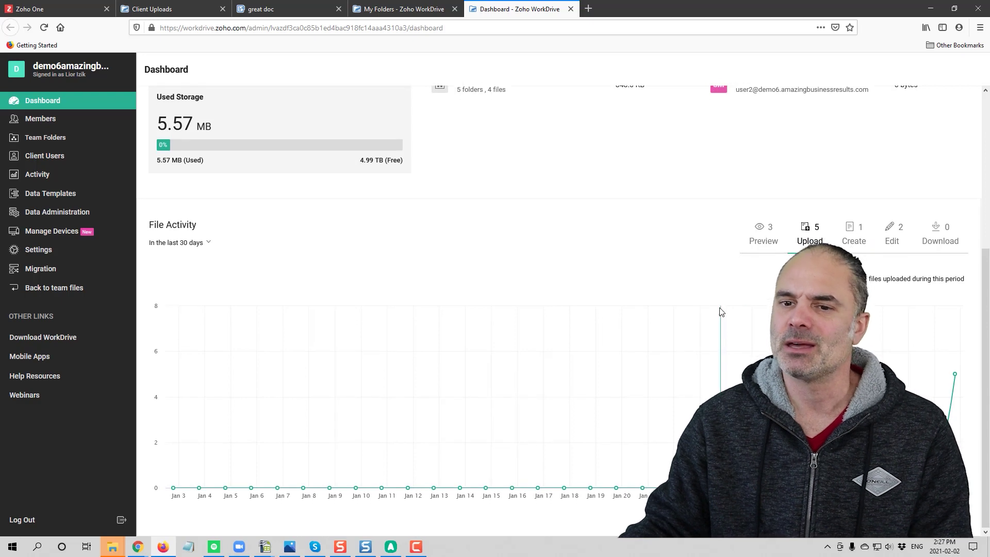
{"action": "scroll", "coordinate": [686, 304], "scroll_direction": "up", "scroll_amount": 3}
{"action": "scroll", "coordinate": [678, 302], "scroll_direction": "up", "scroll_amount": 2}
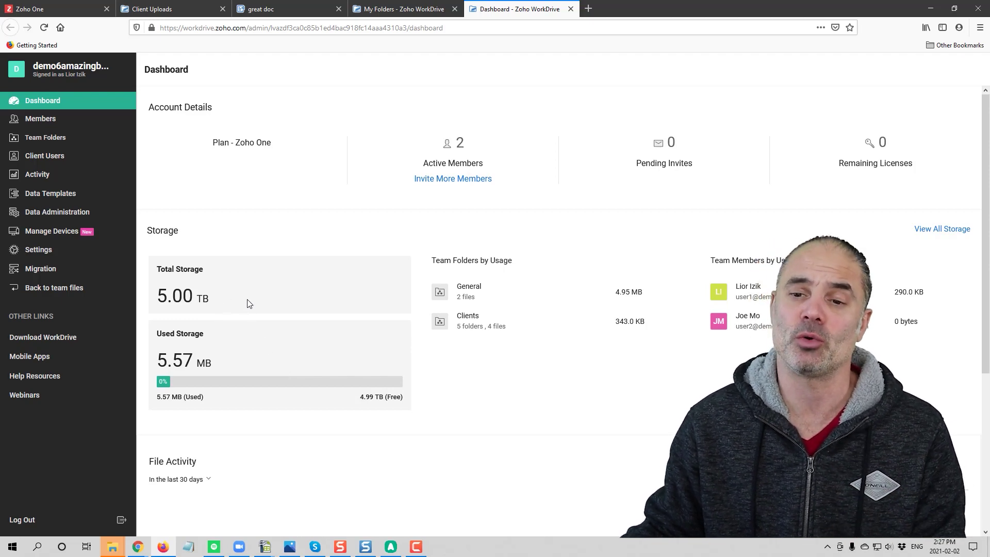
{"action": "triple_click", "coordinate": [205, 295]}
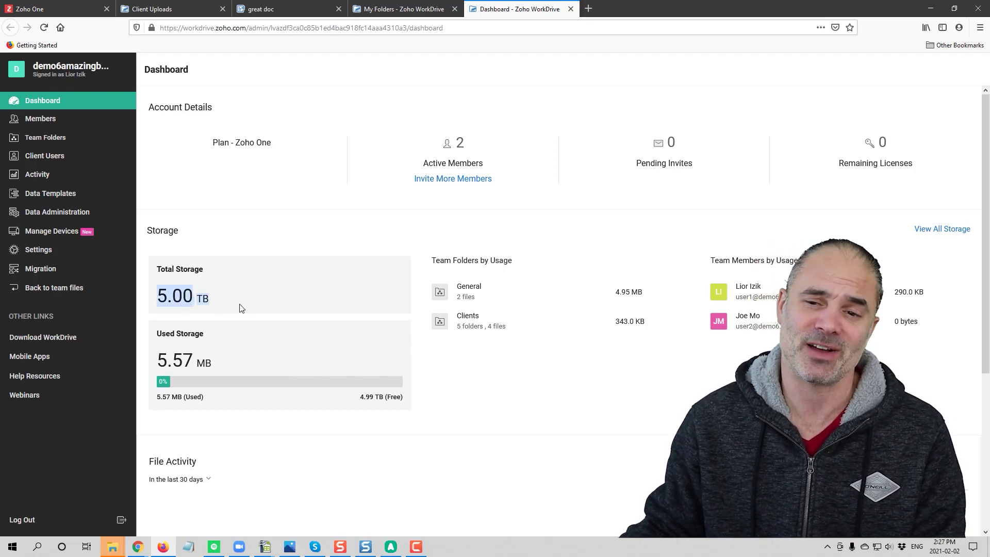
{"action": "left_click", "coordinate": [275, 301]}
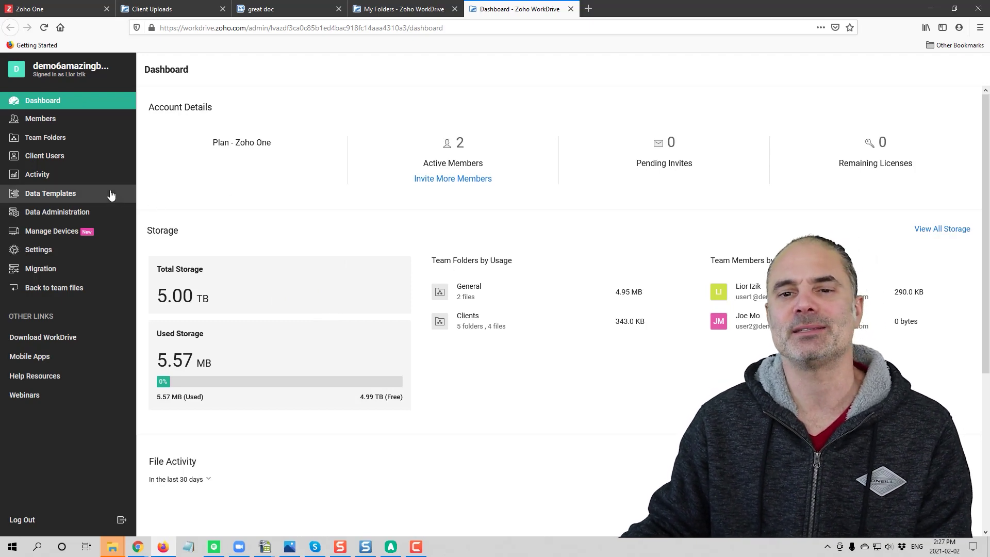
Generate today's activity report for one selected team member and scroll through the results.
{"action": "left_click", "coordinate": [37, 177]}
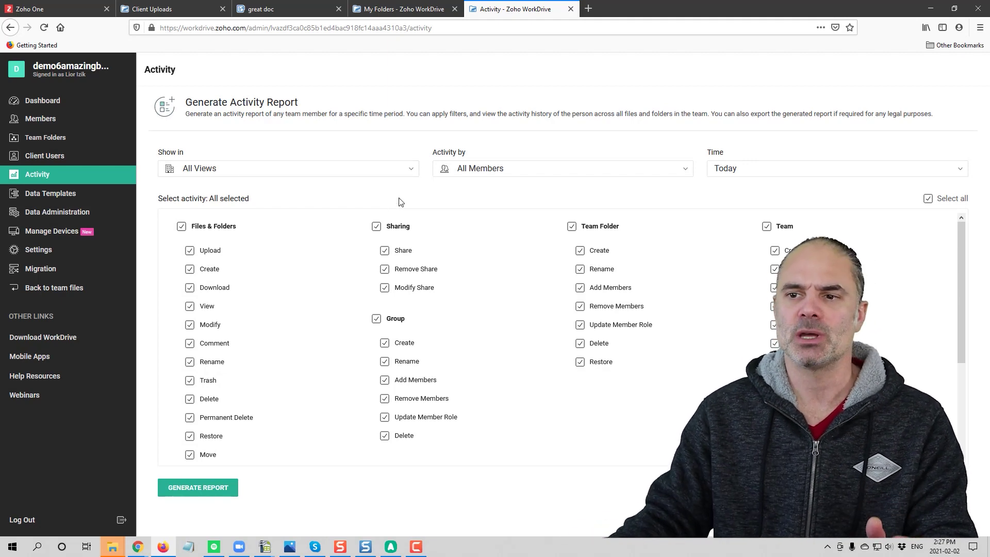
{"action": "left_click", "coordinate": [489, 169]}
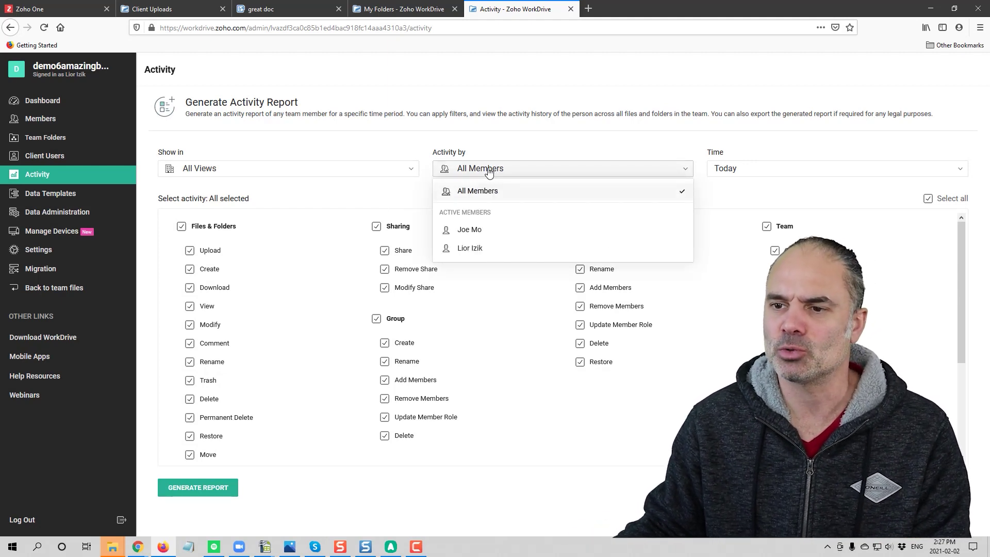
{"action": "left_click", "coordinate": [480, 250]}
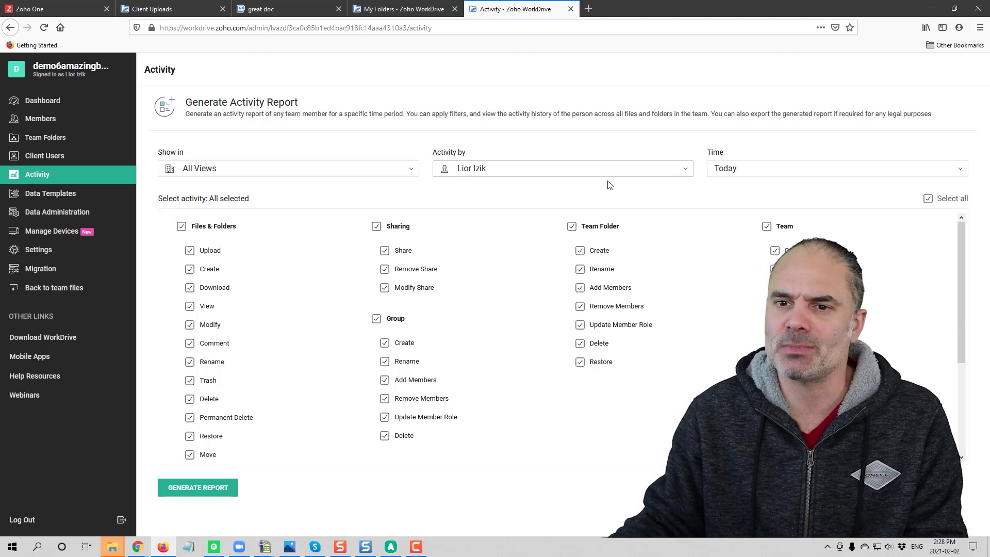
{"action": "left_click", "coordinate": [212, 490]}
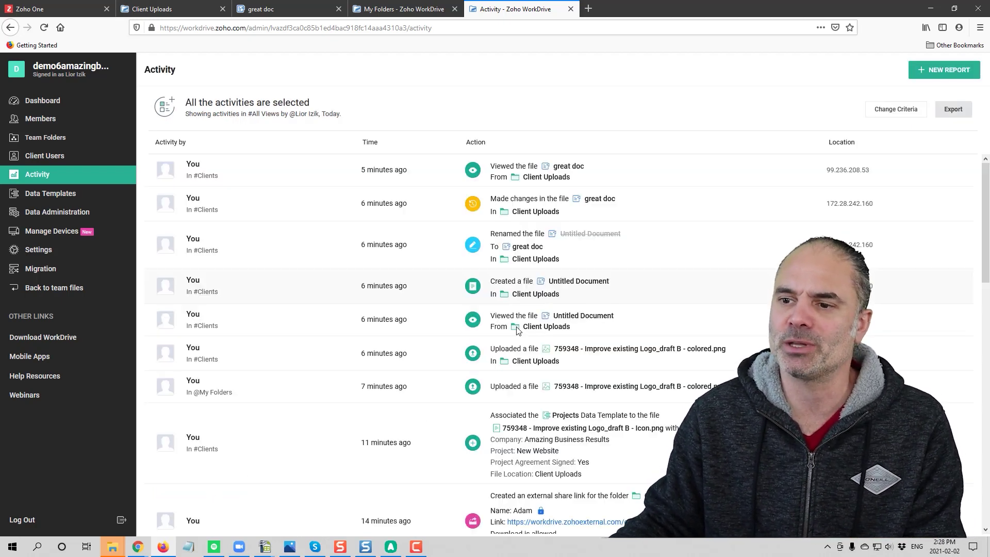
{"action": "scroll", "coordinate": [596, 247], "scroll_direction": "down", "scroll_amount": 3}
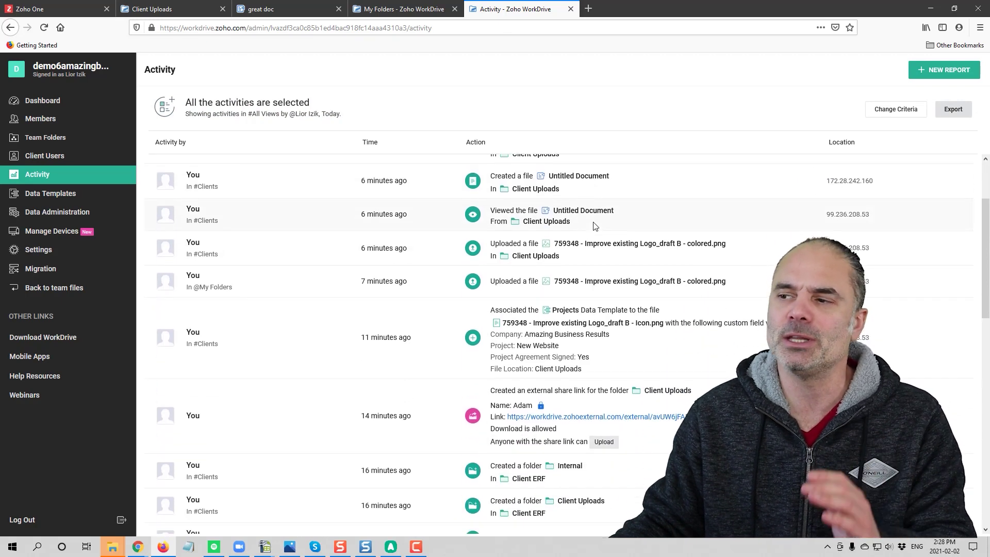
{"action": "scroll", "coordinate": [596, 240], "scroll_direction": "down", "scroll_amount": 1}
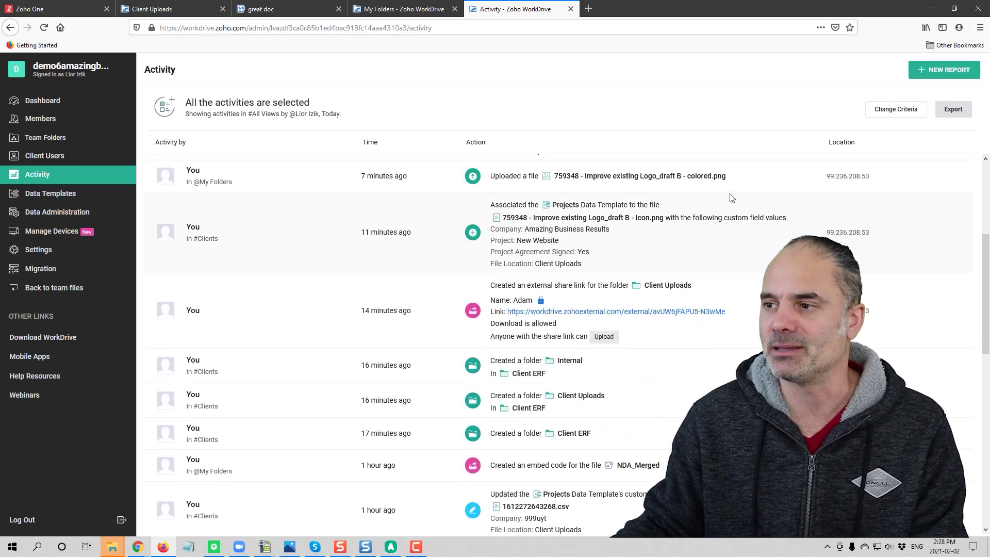
Uncheck Upload, Create, Download, View, Modify, Comment, Restore and Move, then update the report.
{"action": "left_click", "coordinate": [908, 116]}
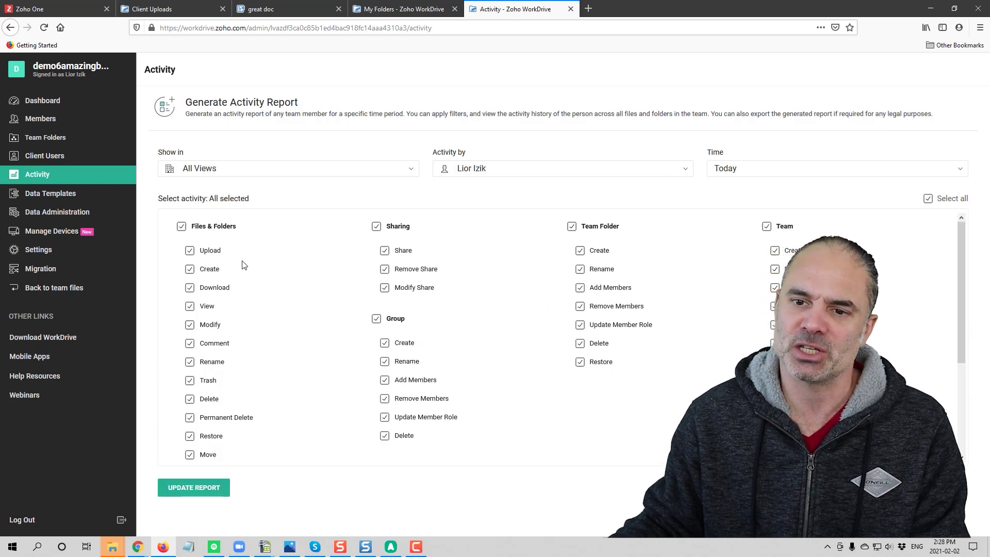
{"action": "left_click", "coordinate": [209, 252]}
{"action": "left_click", "coordinate": [210, 269]}
{"action": "left_click", "coordinate": [214, 288]}
{"action": "left_click", "coordinate": [208, 306]}
{"action": "left_click", "coordinate": [210, 325]}
{"action": "left_click", "coordinate": [214, 344]}
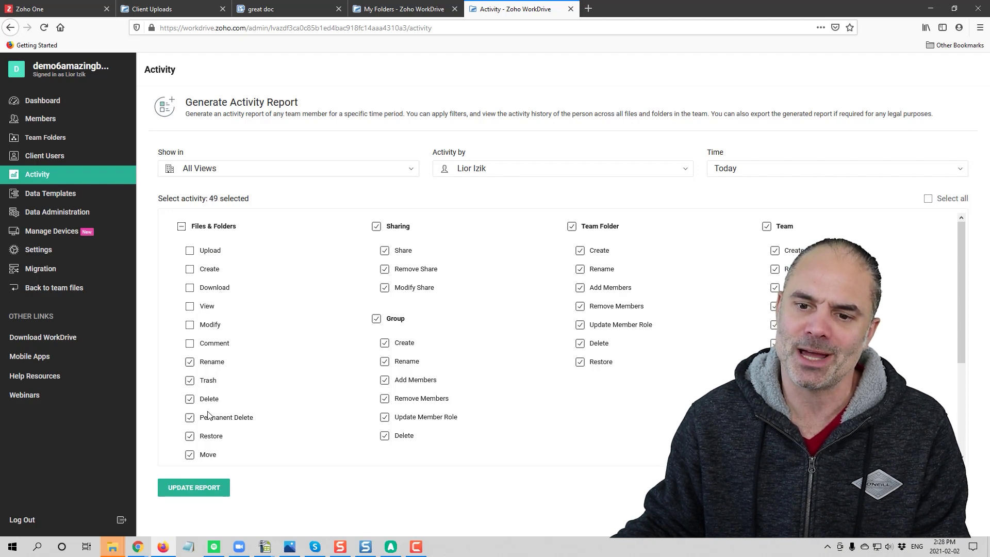
{"action": "left_click", "coordinate": [215, 438]}
{"action": "left_click", "coordinate": [212, 456]}
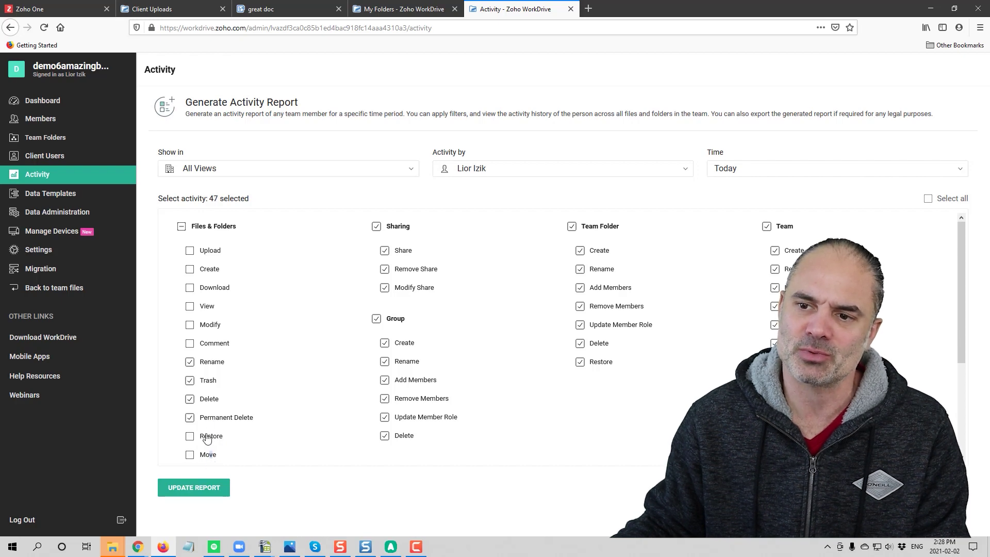
{"action": "left_click", "coordinate": [194, 488]}
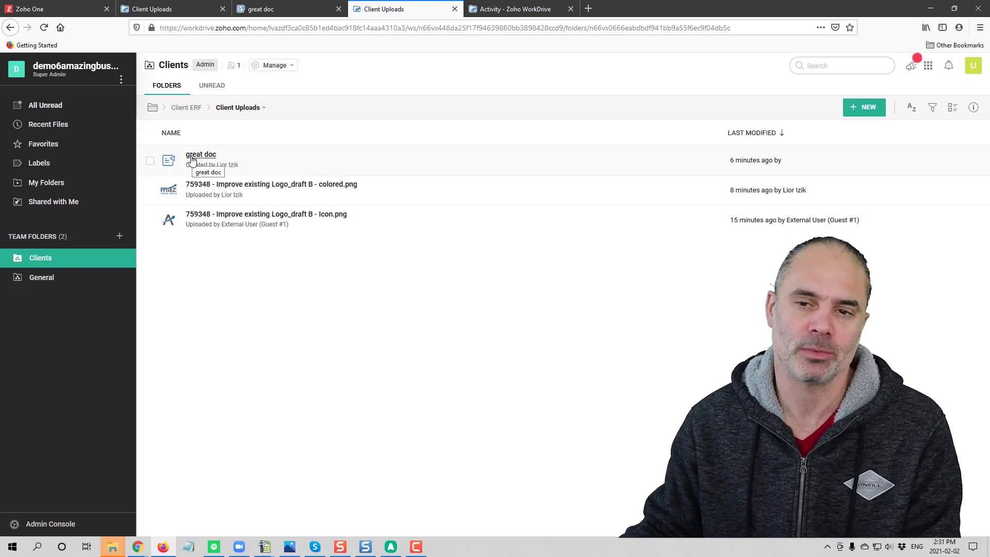
Start following great doc's updates with both bell and email notifications.
{"action": "left_click", "coordinate": [150, 163]}
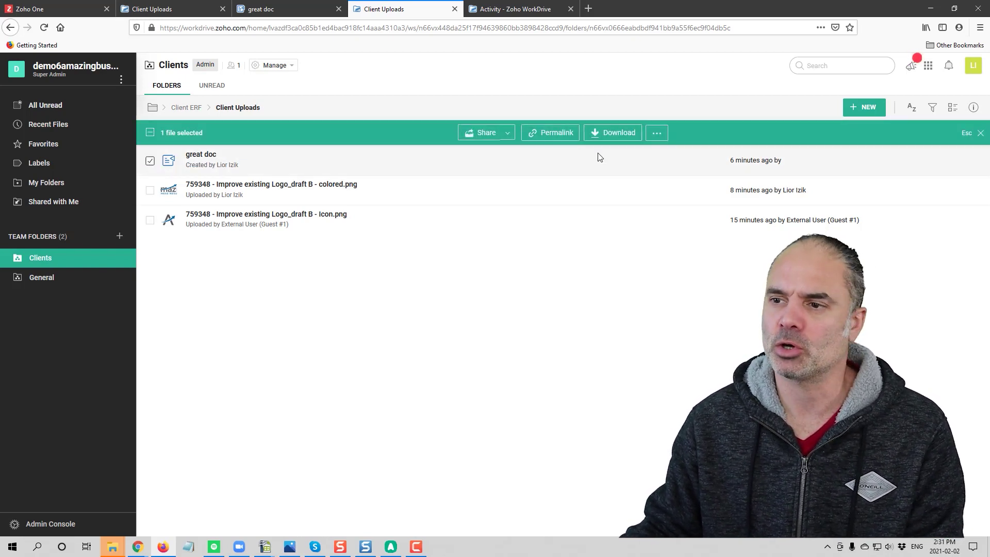
{"action": "left_click", "coordinate": [652, 134]}
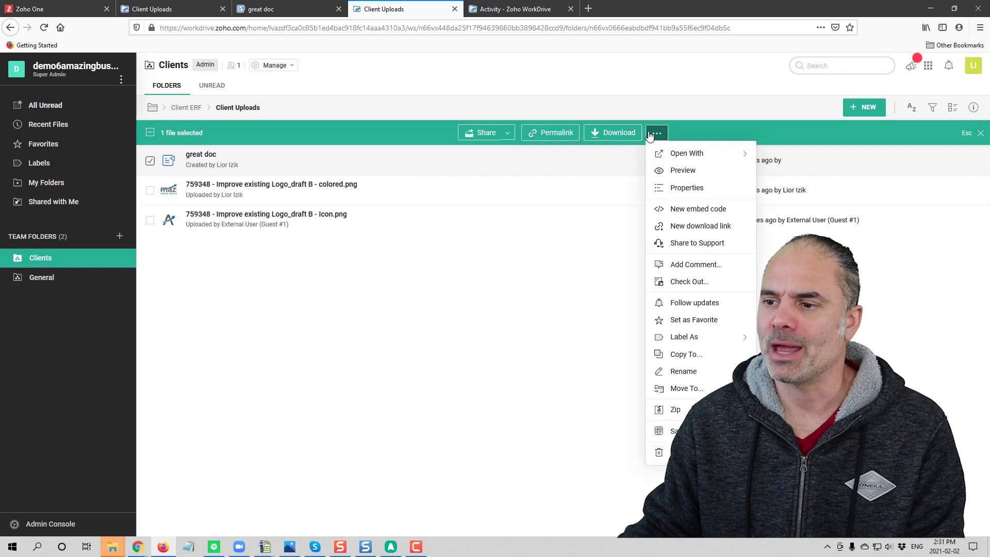
{"action": "left_click", "coordinate": [703, 305]}
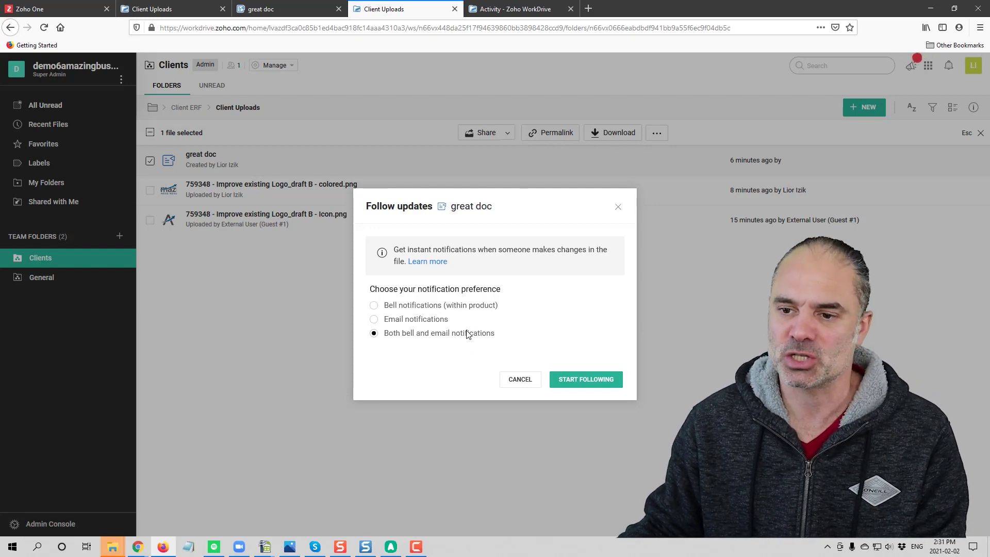
{"action": "left_click", "coordinate": [588, 381]}
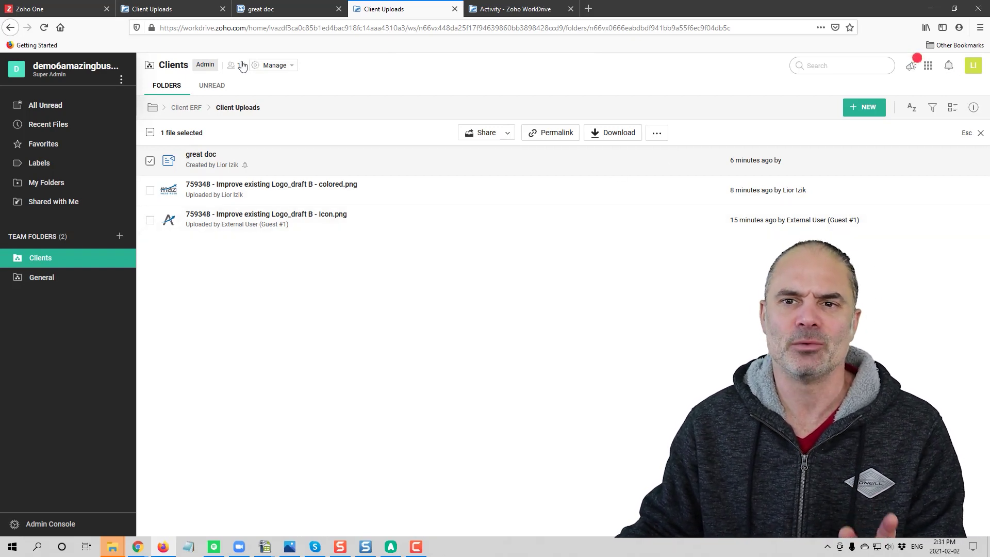
Load the Zoho CRM site by entering crm in the address bar.
{"action": "left_click", "coordinate": [511, 12]}
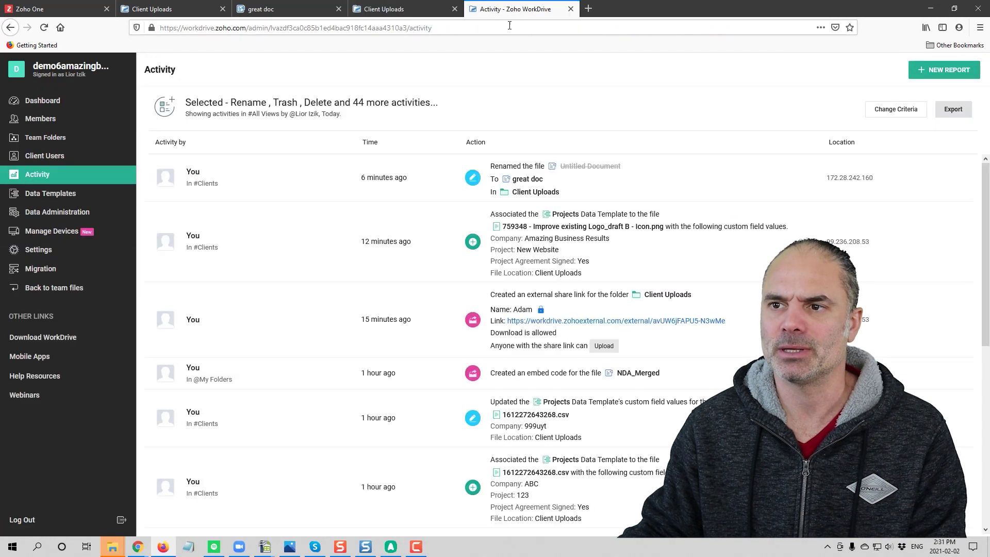
{"action": "left_click", "coordinate": [513, 26]}
{"action": "type", "text": "crm"}
{"action": "key", "text": "Return"}
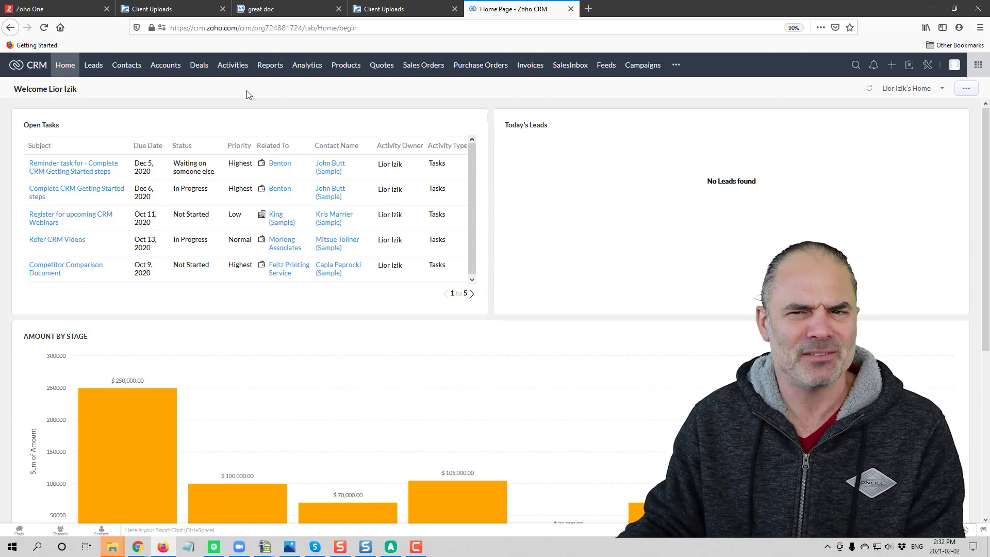
Open the Amazing Business Results deal from the Deals list.
{"action": "left_click", "coordinate": [199, 66]}
{"action": "left_click", "coordinate": [262, 139]}
{"action": "scroll", "coordinate": [439, 308], "scroll_direction": "down", "scroll_amount": 3}
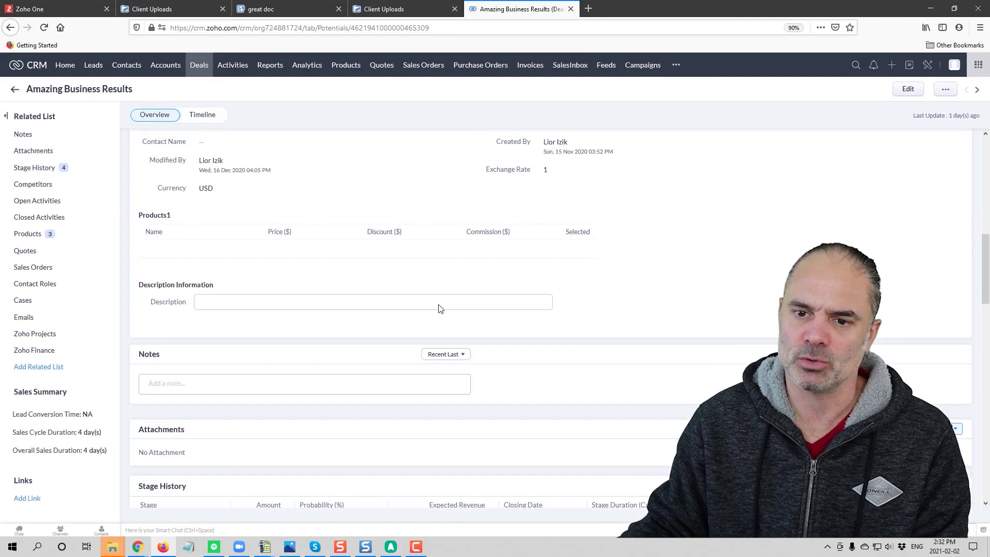
{"action": "scroll", "coordinate": [303, 294], "scroll_direction": "up", "scroll_amount": 2}
{"action": "scroll", "coordinate": [270, 298], "scroll_direction": "up", "scroll_amount": 3}
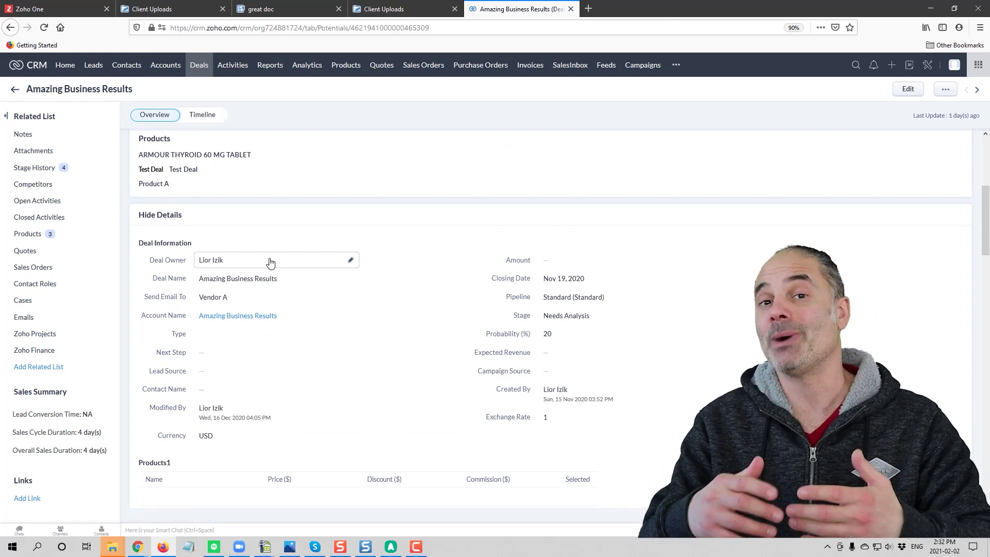
Navigate from Client Uploads through Clients and Client ERF into the empty Internal folder.
{"action": "left_click", "coordinate": [400, 9]}
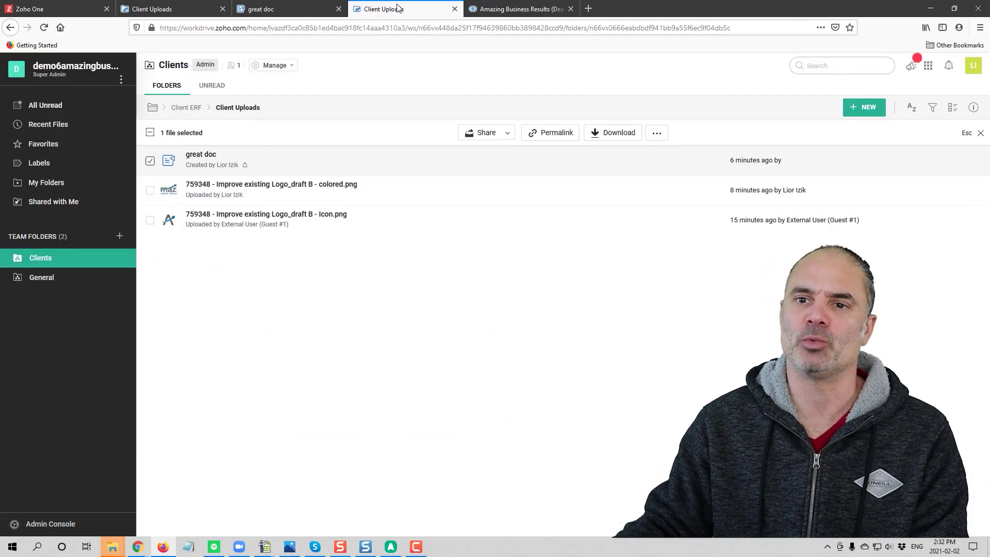
{"action": "left_click", "coordinate": [53, 256]}
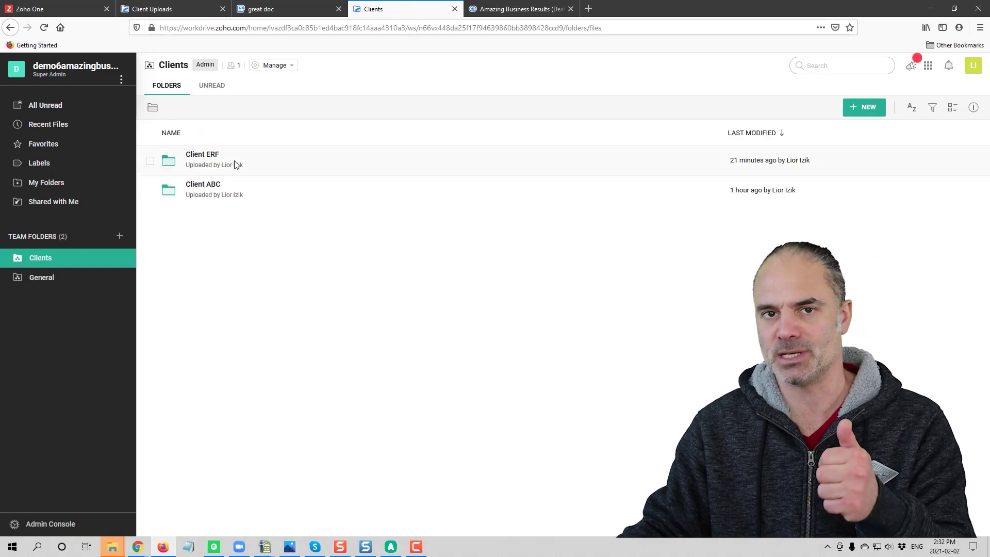
{"action": "left_click", "coordinate": [205, 163]}
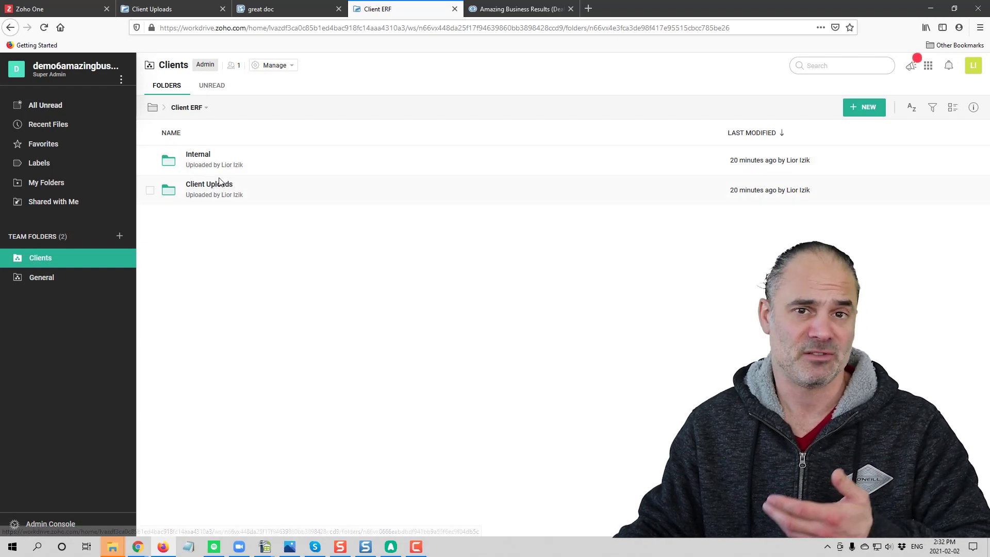
{"action": "left_click", "coordinate": [201, 158]}
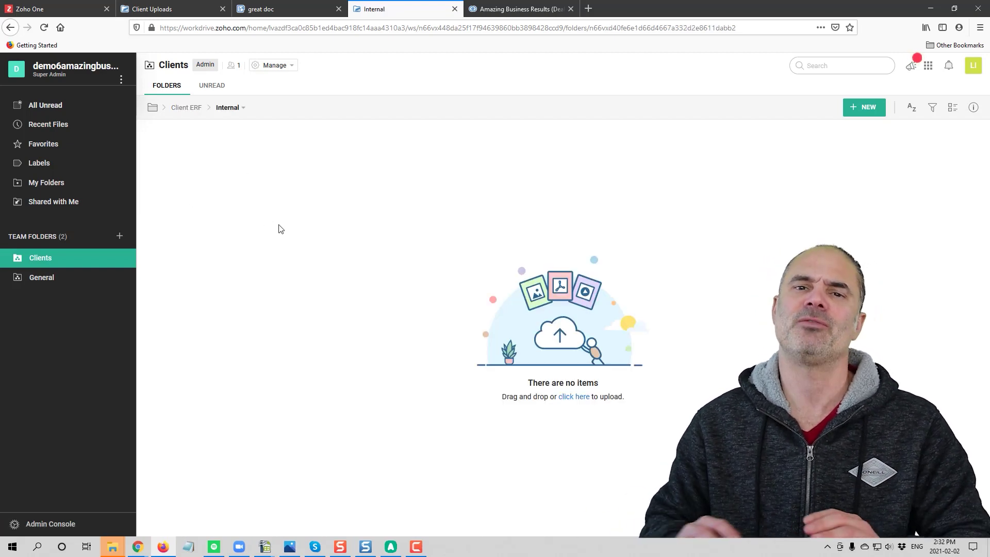